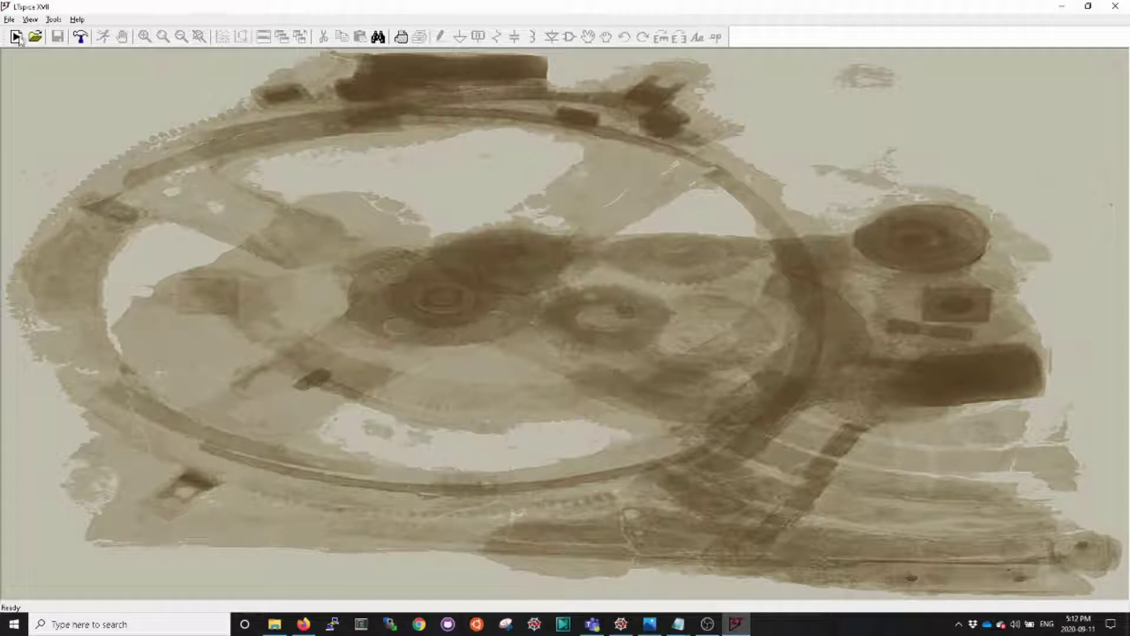
# Create a new schematic and place one voltage source in it.
pyautogui.click(16, 36)
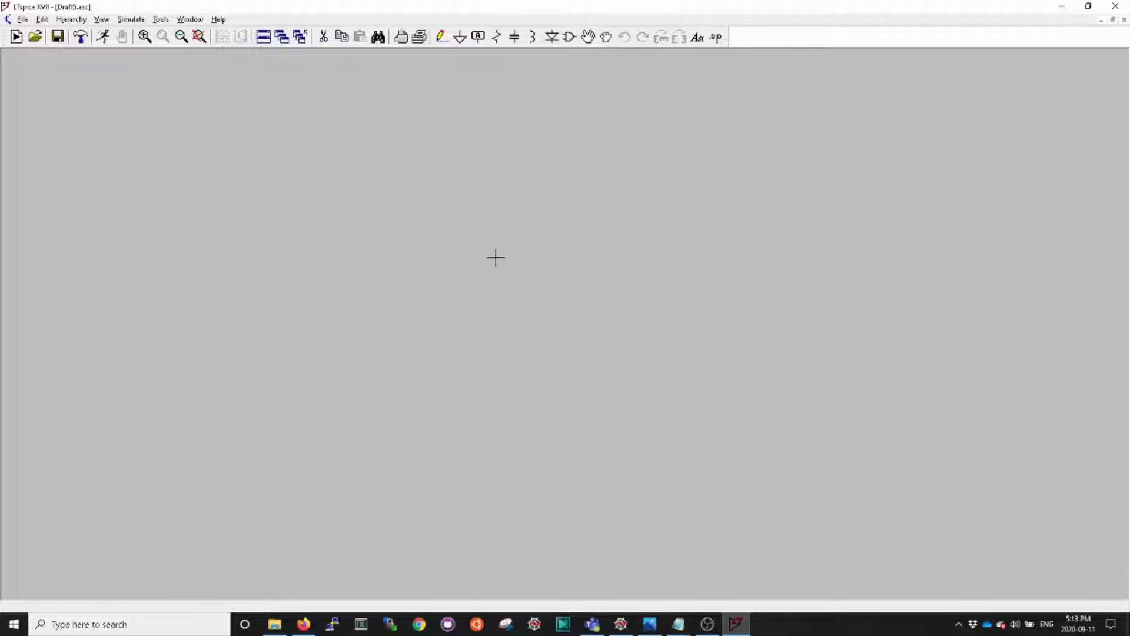
pyautogui.press('v')
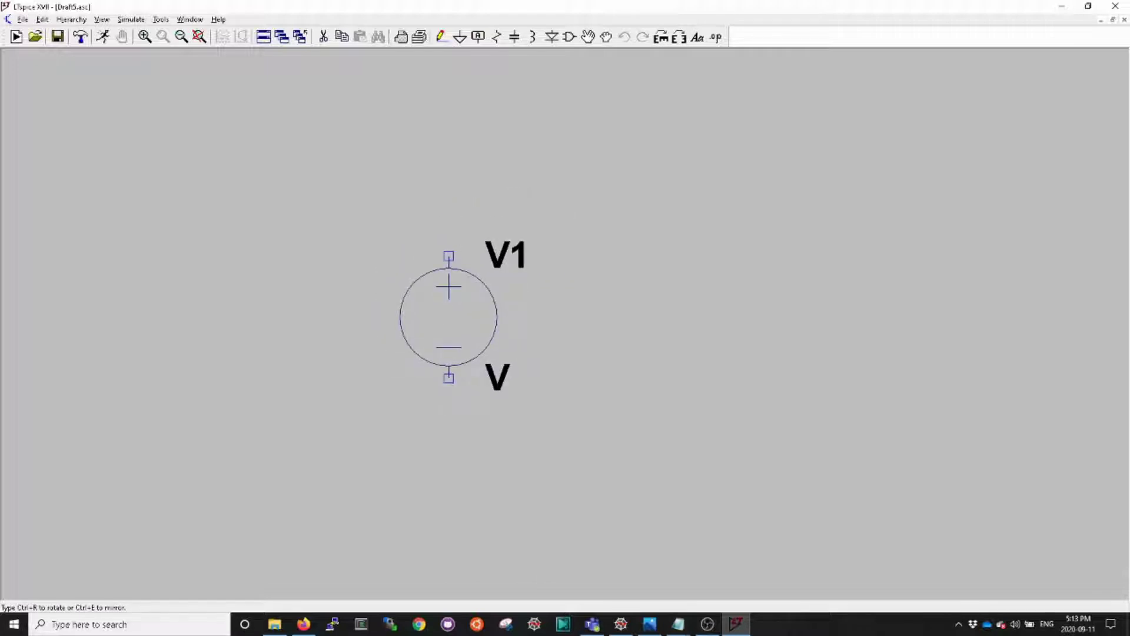
pyautogui.click(447, 310)
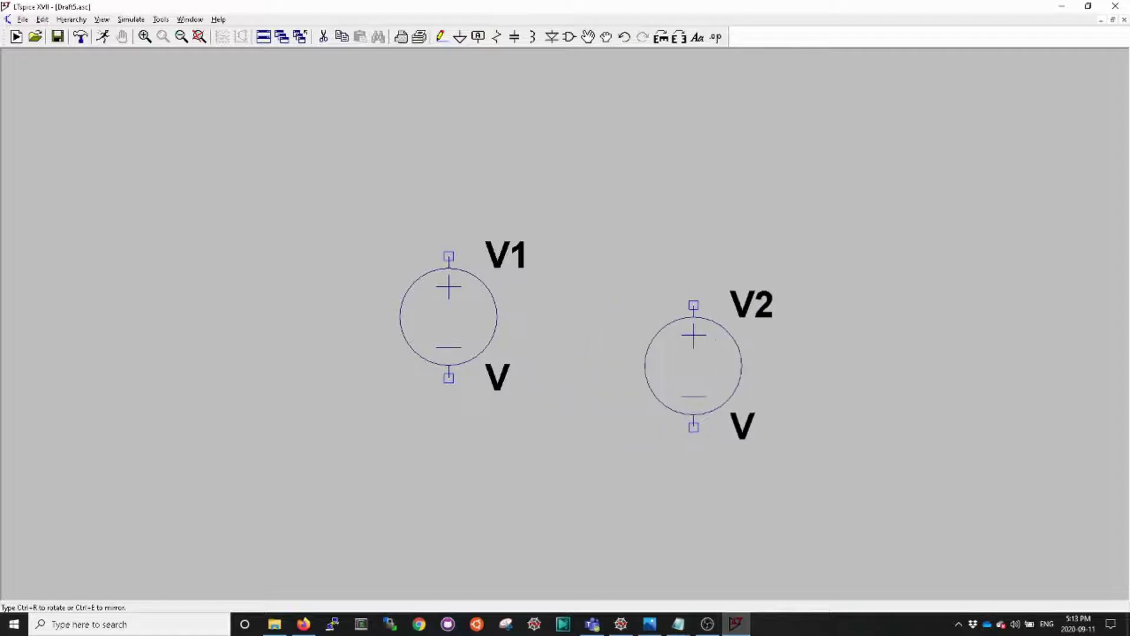
pyautogui.press('Escape')
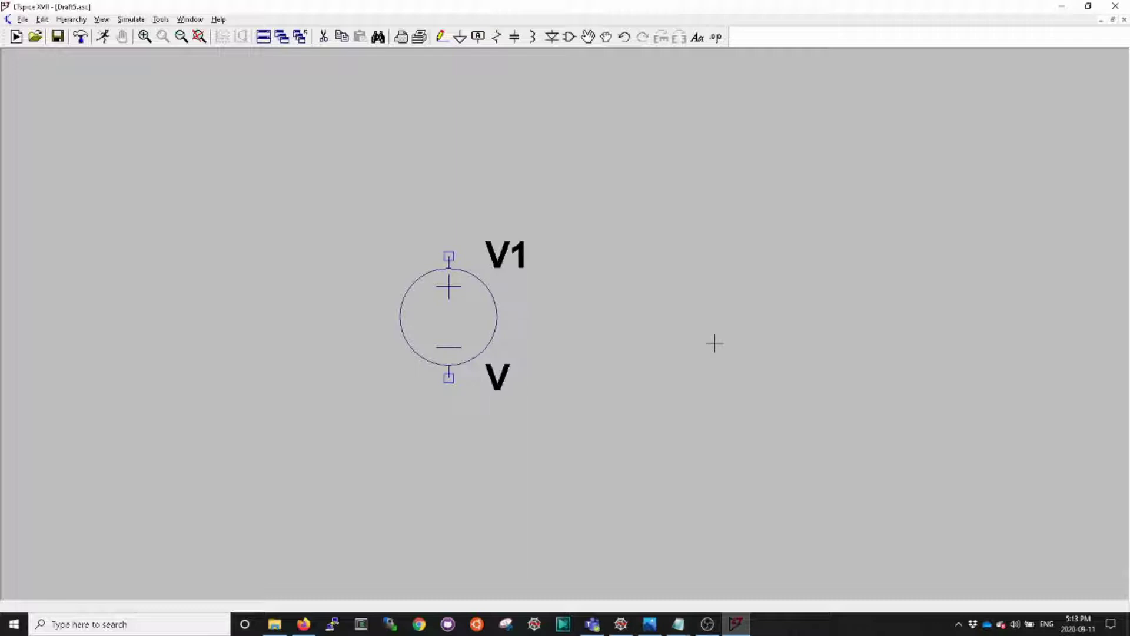
# Place a horizontally rotated resistor above and to the right of the voltage source.
pyautogui.press('r')
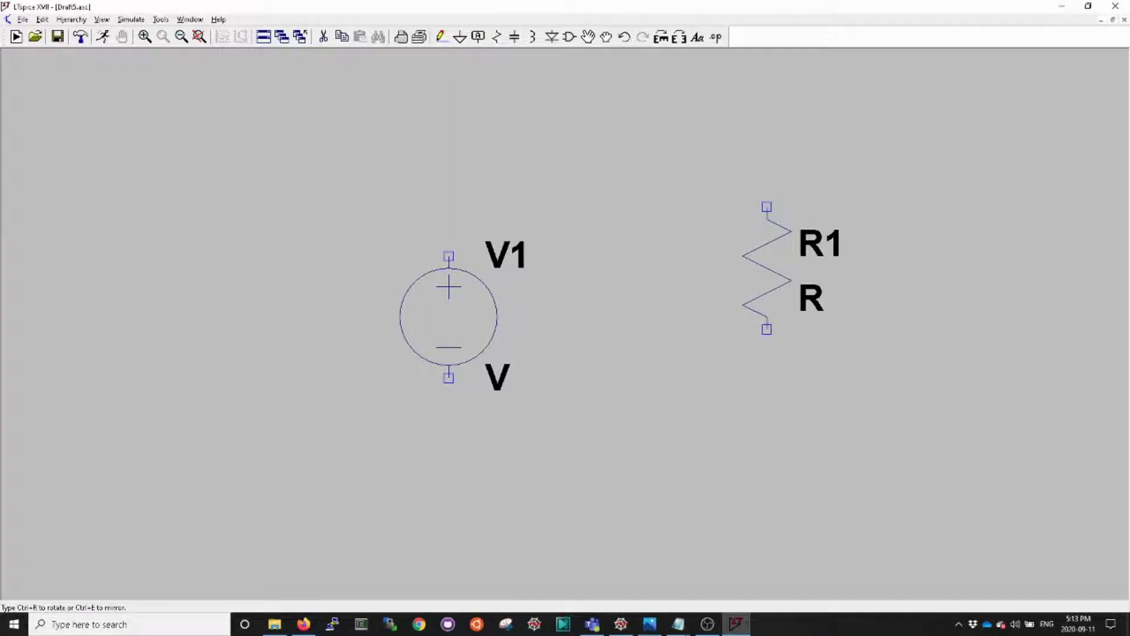
pyautogui.hotkey('ctrl', 'r')
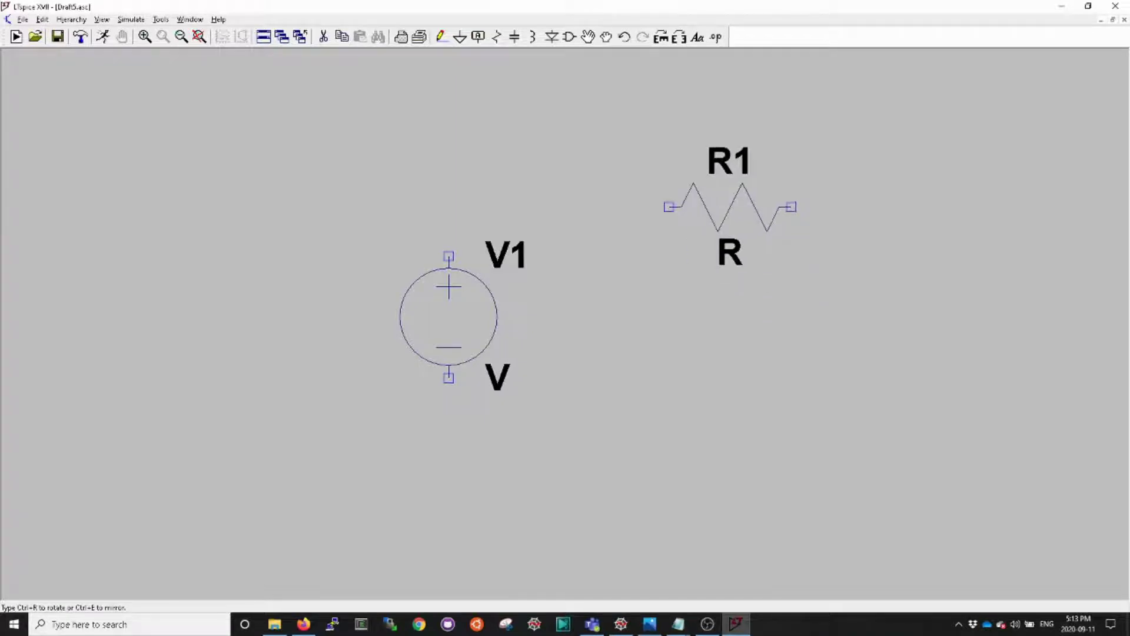
pyautogui.click(730, 182)
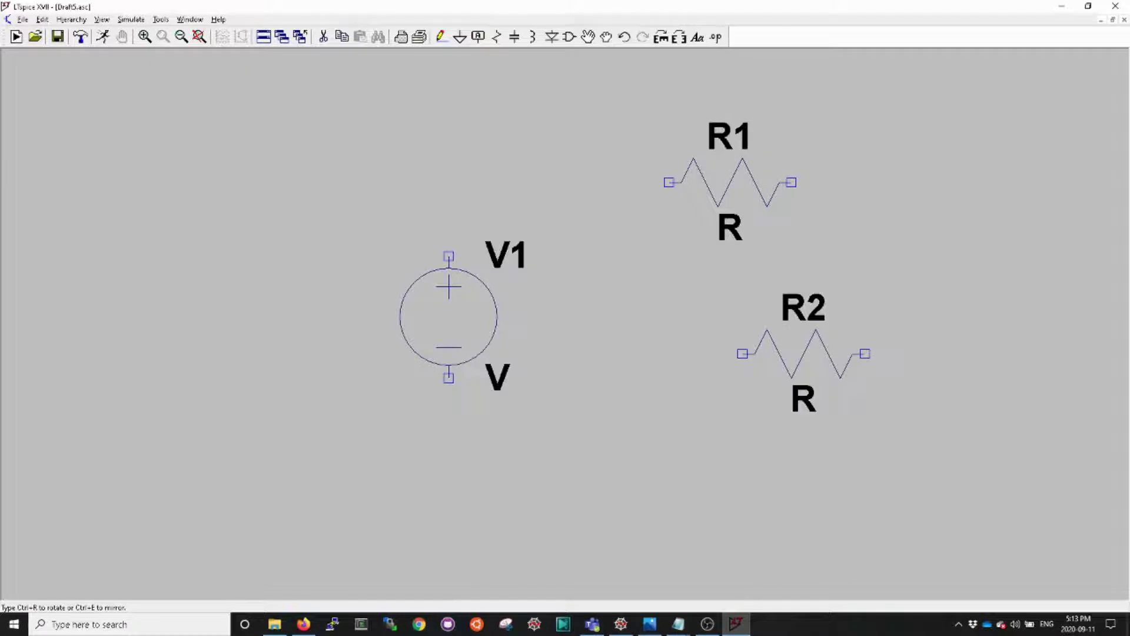
pyautogui.press('Escape')
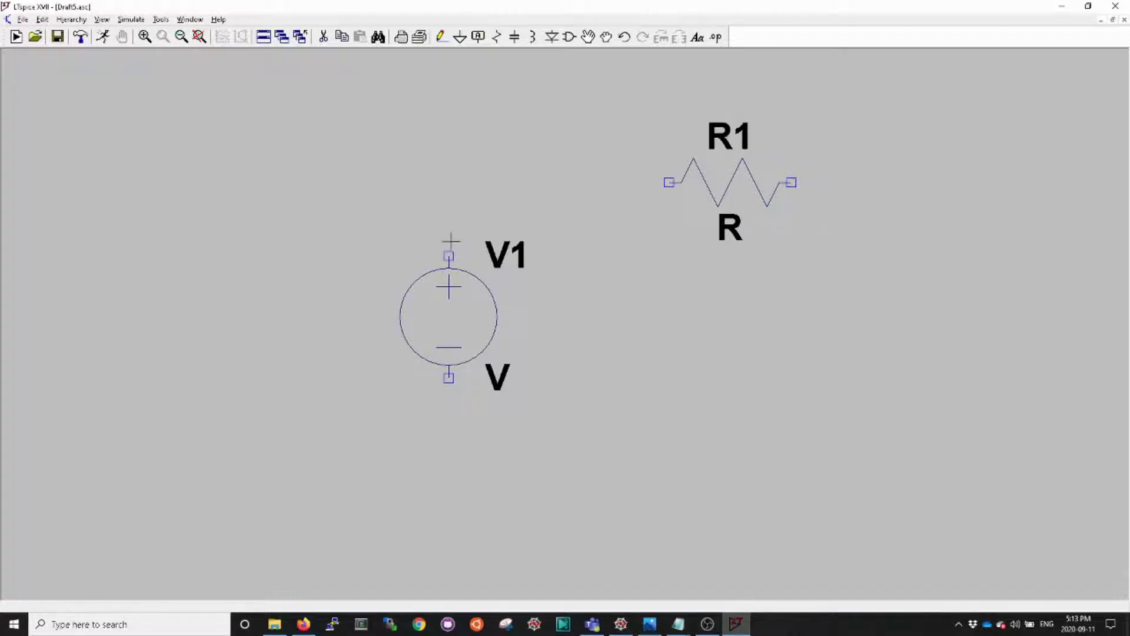
# Wire the positive terminal of V1 to the left end of resistor R1.
pyautogui.press('F3')
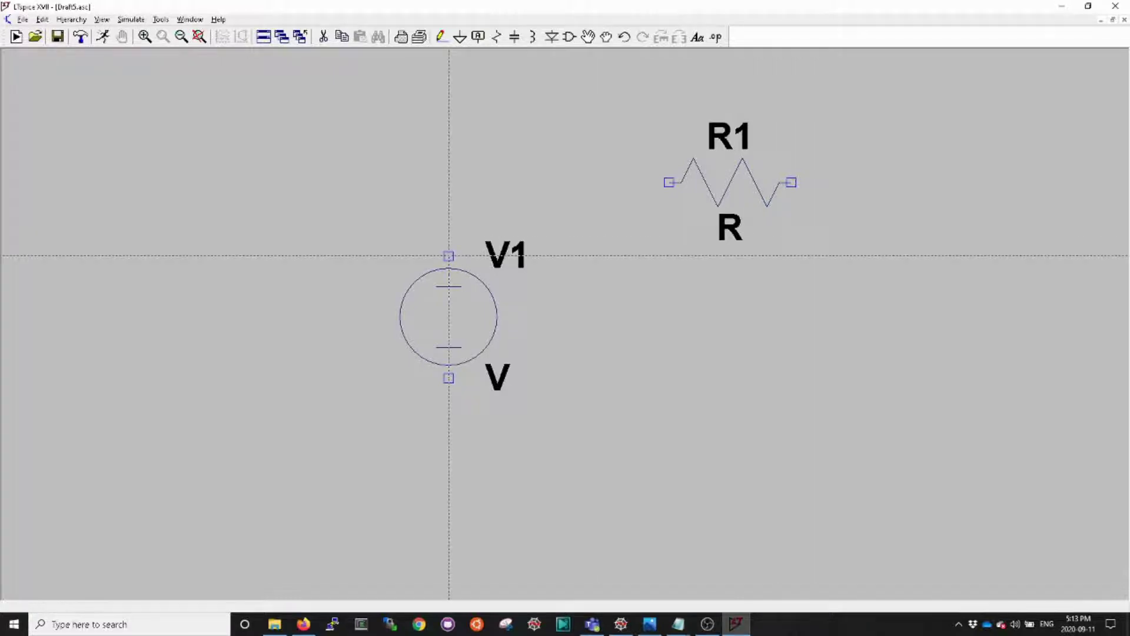
pyautogui.click(449, 256)
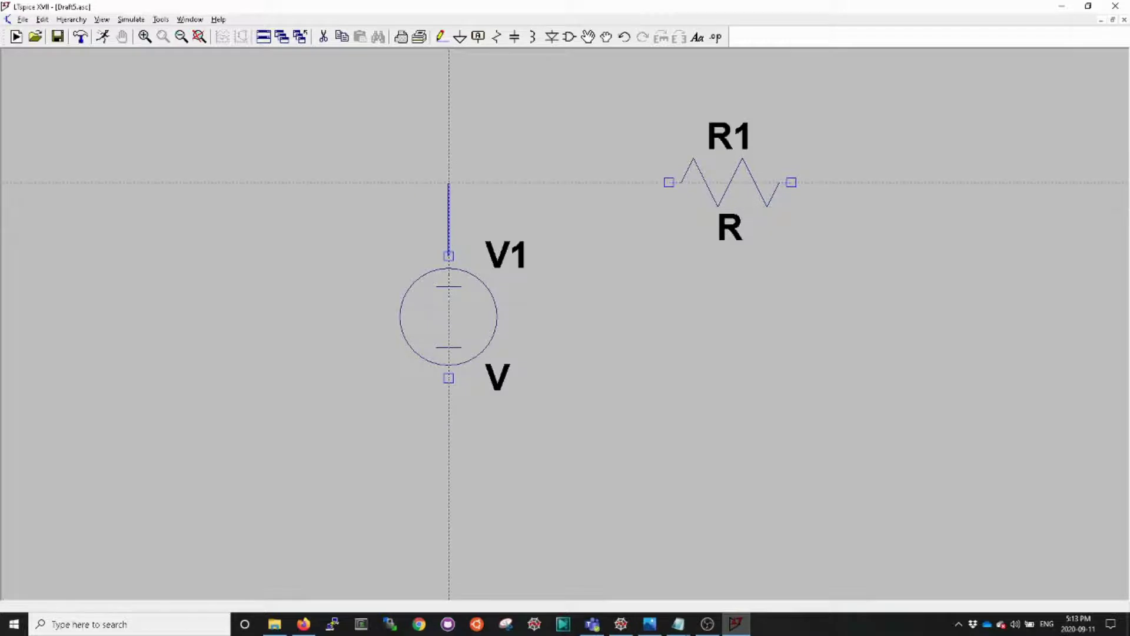
pyautogui.click(669, 183)
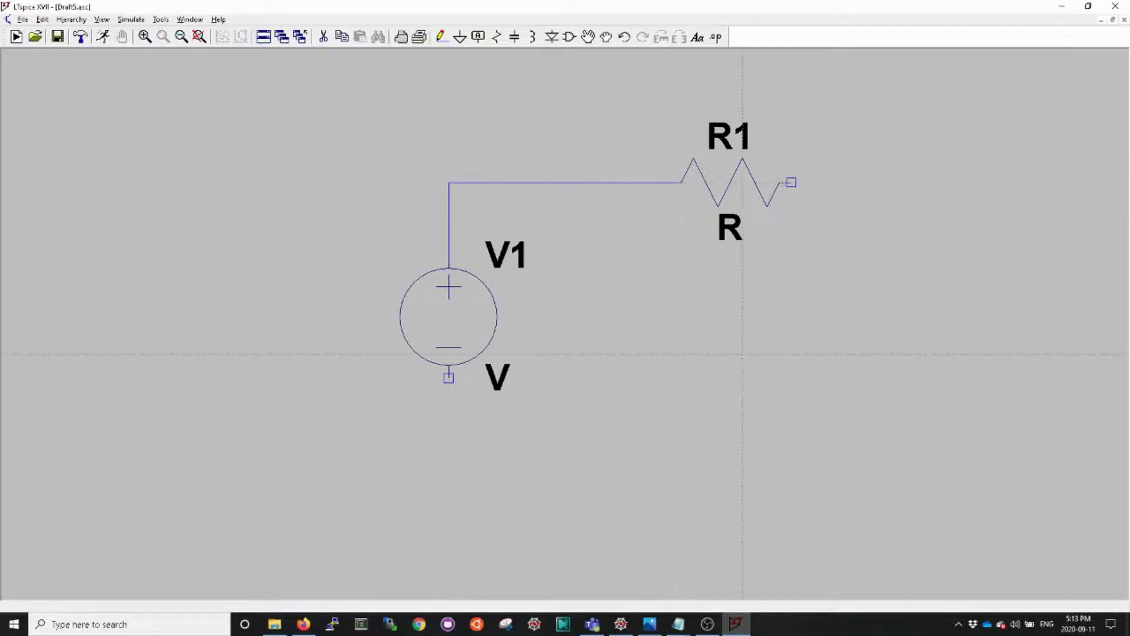
pyautogui.press('Escape')
# Place two ground symbols, one directly below V1 and one below and to the right of R1.
pyautogui.press('g')
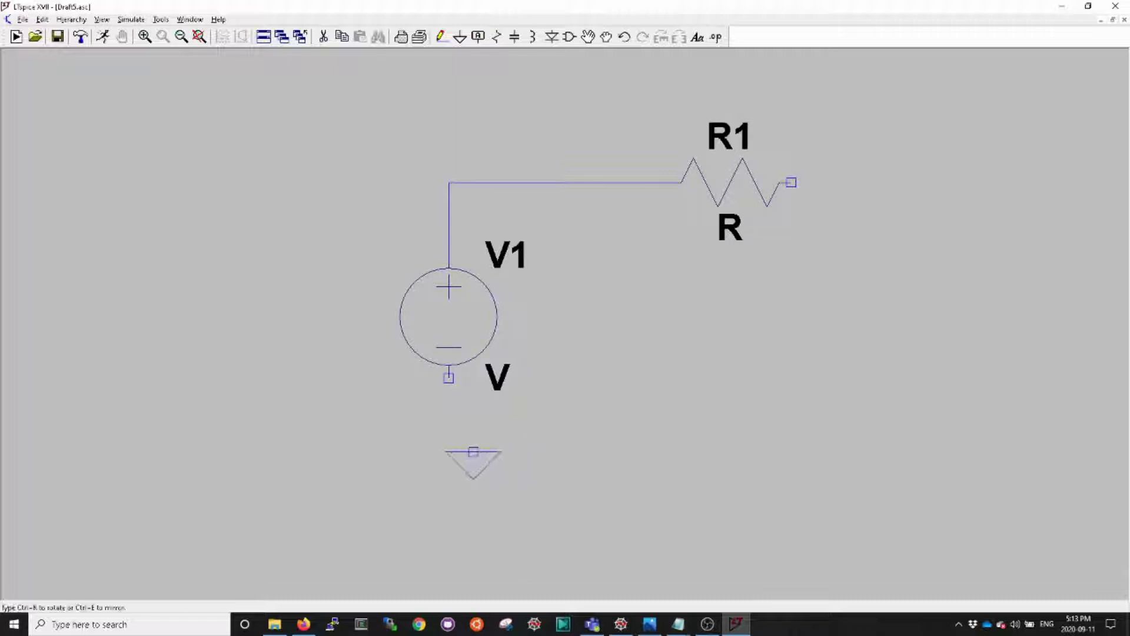
pyautogui.click(448, 476)
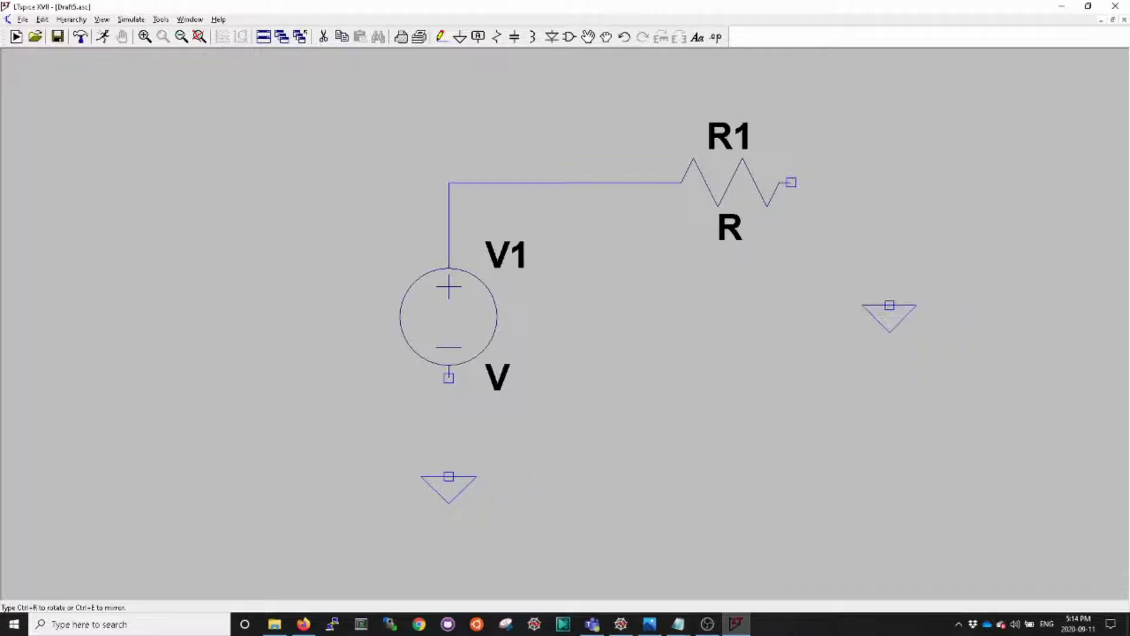
pyautogui.click(890, 305)
# Wire V1's negative terminal and R1's right end to their respective ground symbols.
pyautogui.press('F3')
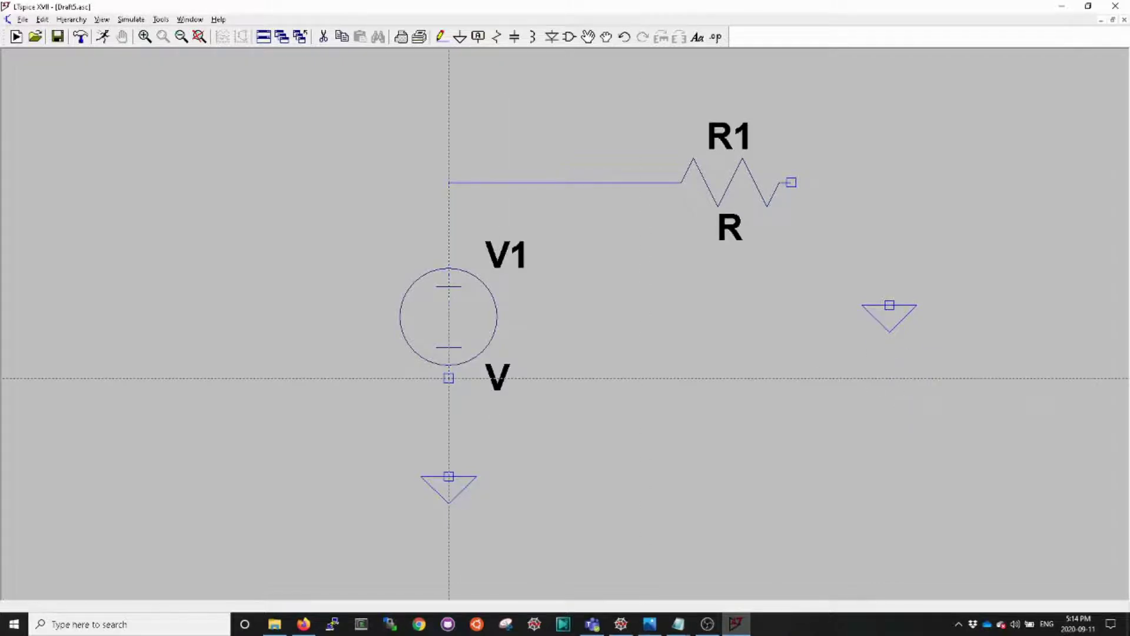
pyautogui.click(449, 378)
pyautogui.click(449, 477)
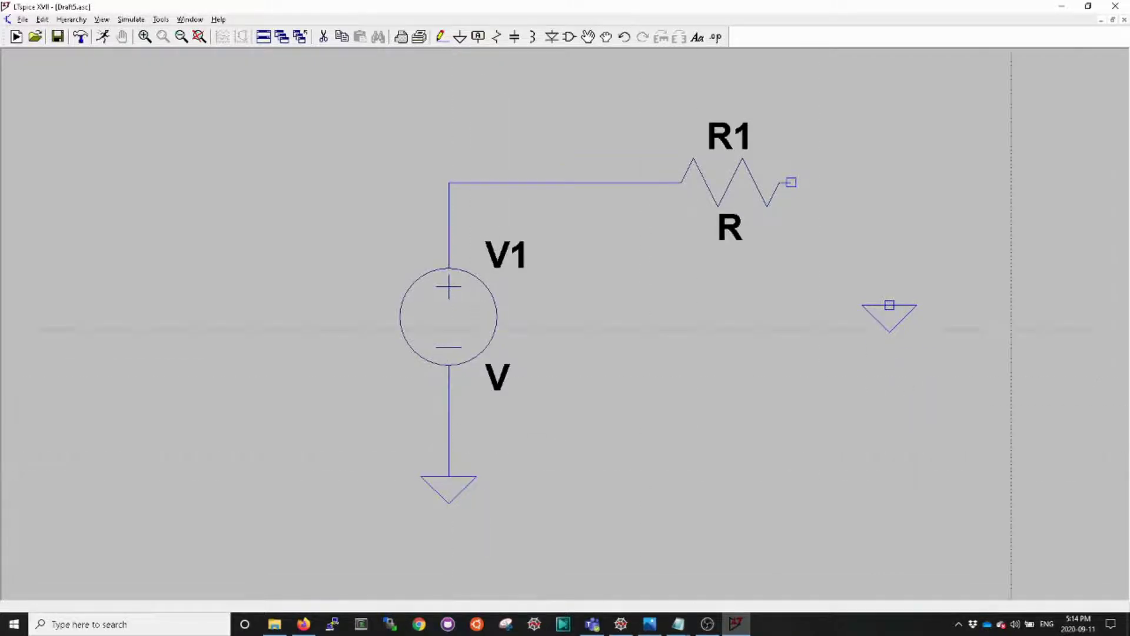
pyautogui.click(792, 182)
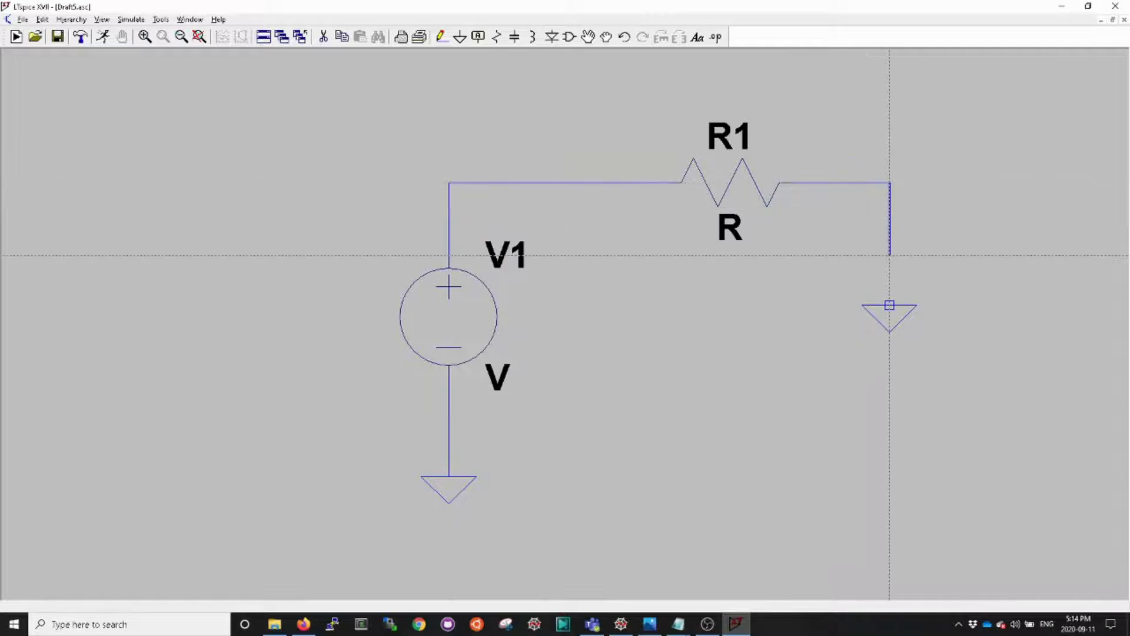
pyautogui.click(890, 305)
pyautogui.press('Escape')
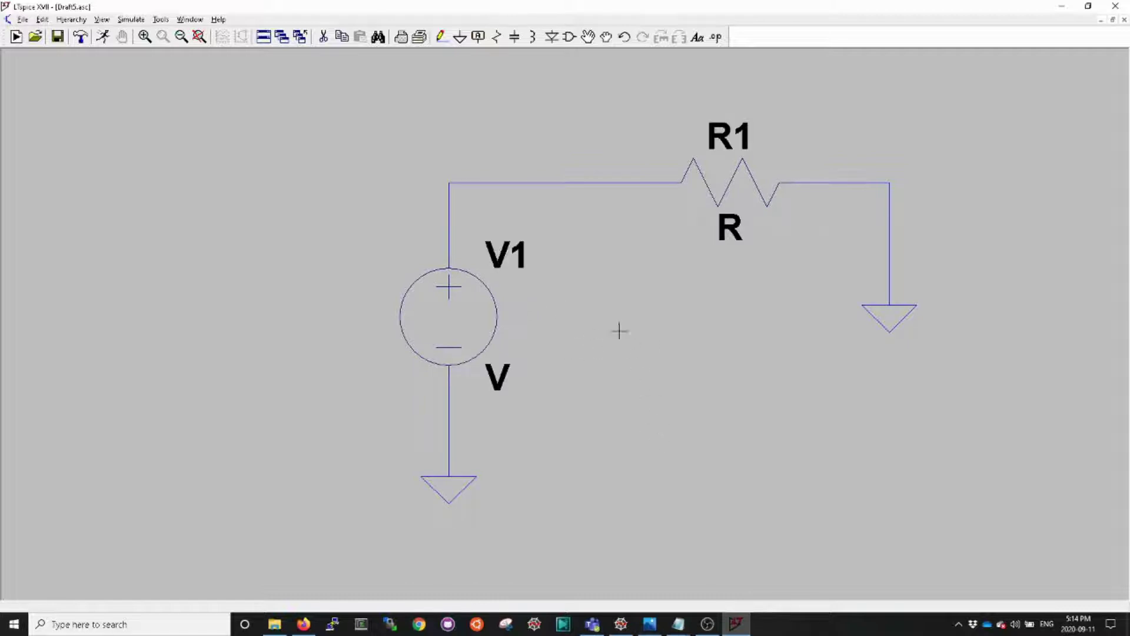
# Set the resistance of R1 to 50 ohms.
pyautogui.rightClick(756, 184)
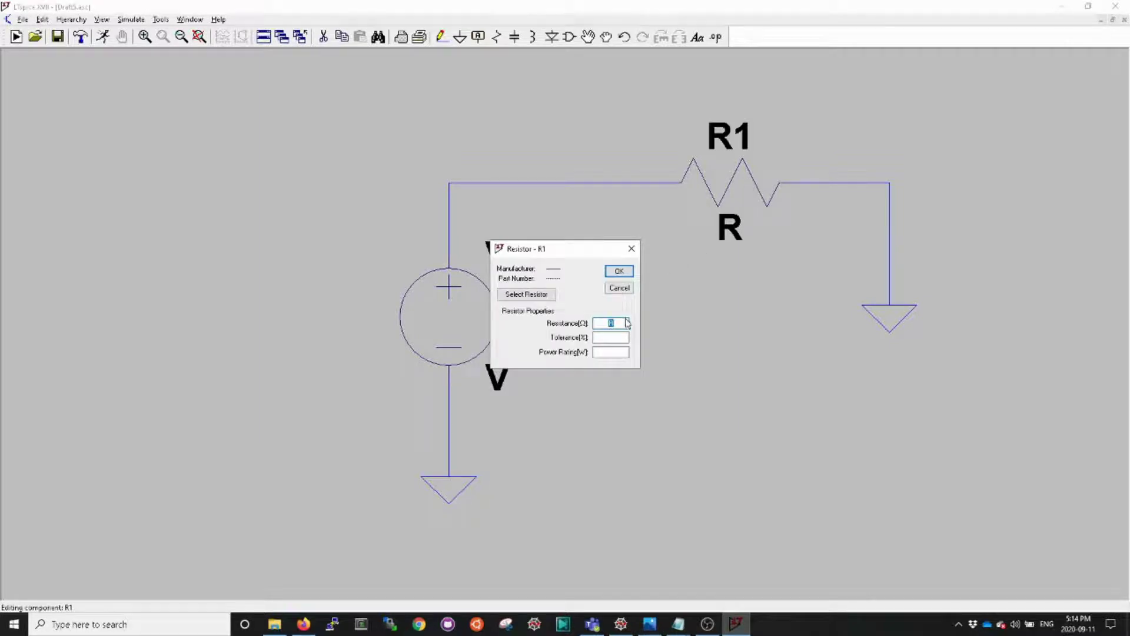
pyautogui.write('50')
pyautogui.click(629, 274)
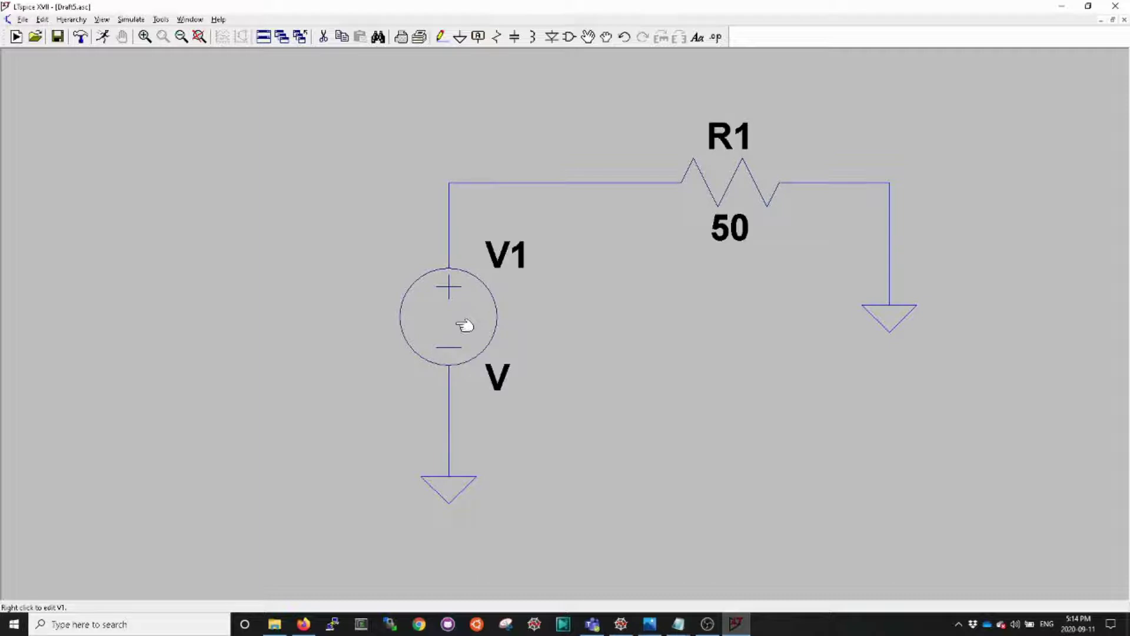
# Configure V1 as a SINE source with an amplitude of 5 V and a frequency of 10 Hz.
pyautogui.rightClick(465, 325)
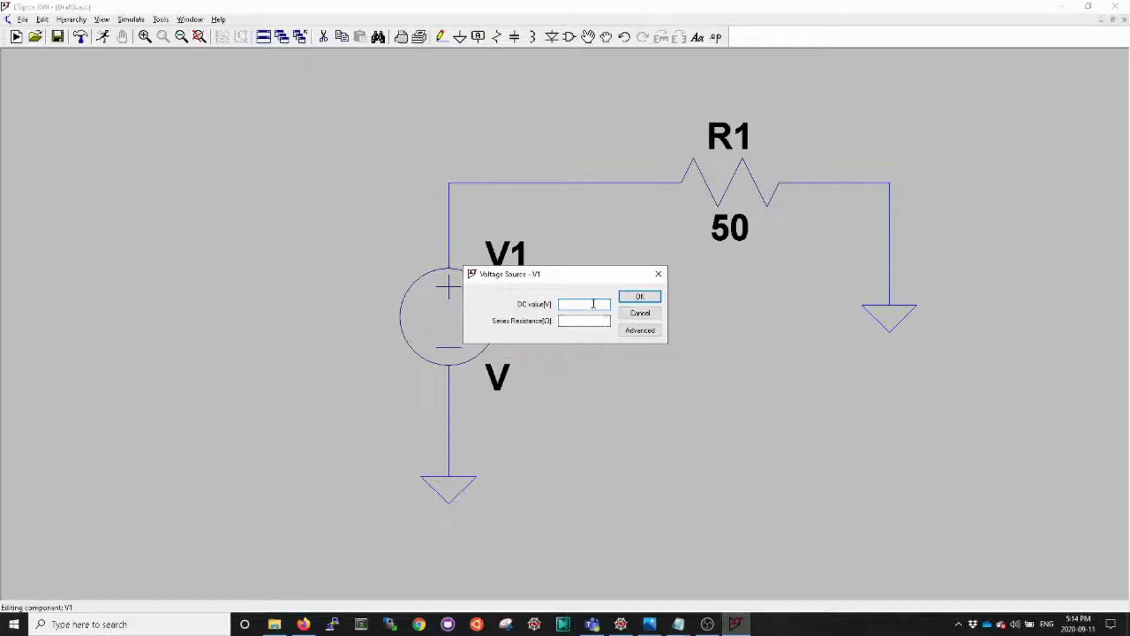
pyautogui.click(641, 331)
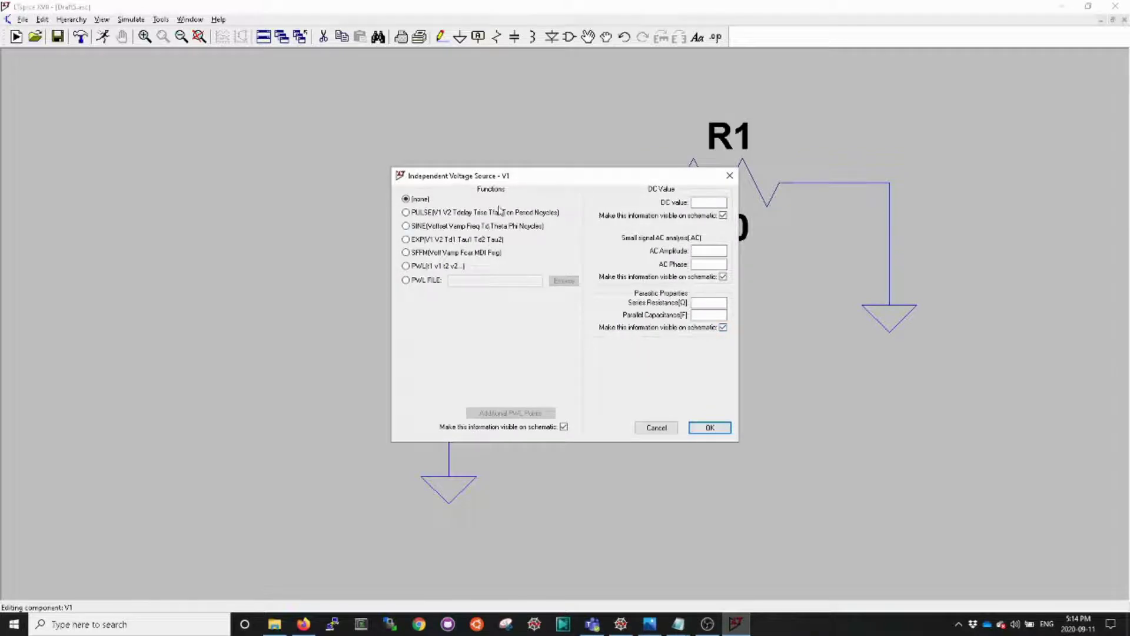
pyautogui.click(407, 227)
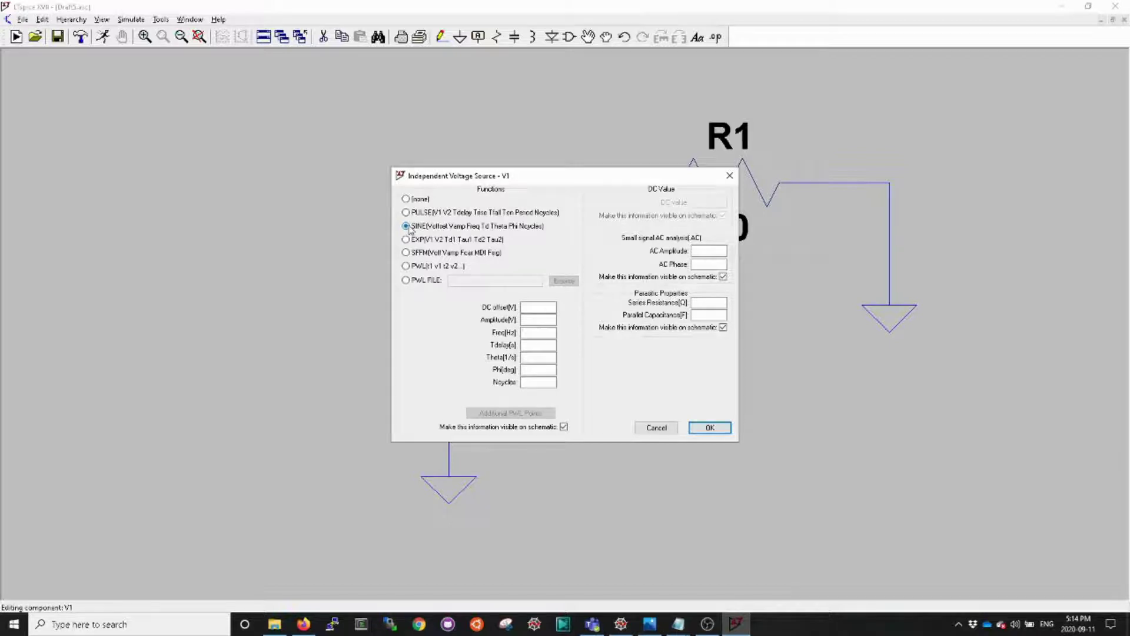
pyautogui.click(540, 319)
pyautogui.write('5')
pyautogui.click(552, 331)
pyautogui.write('10')
pyautogui.click(710, 427)
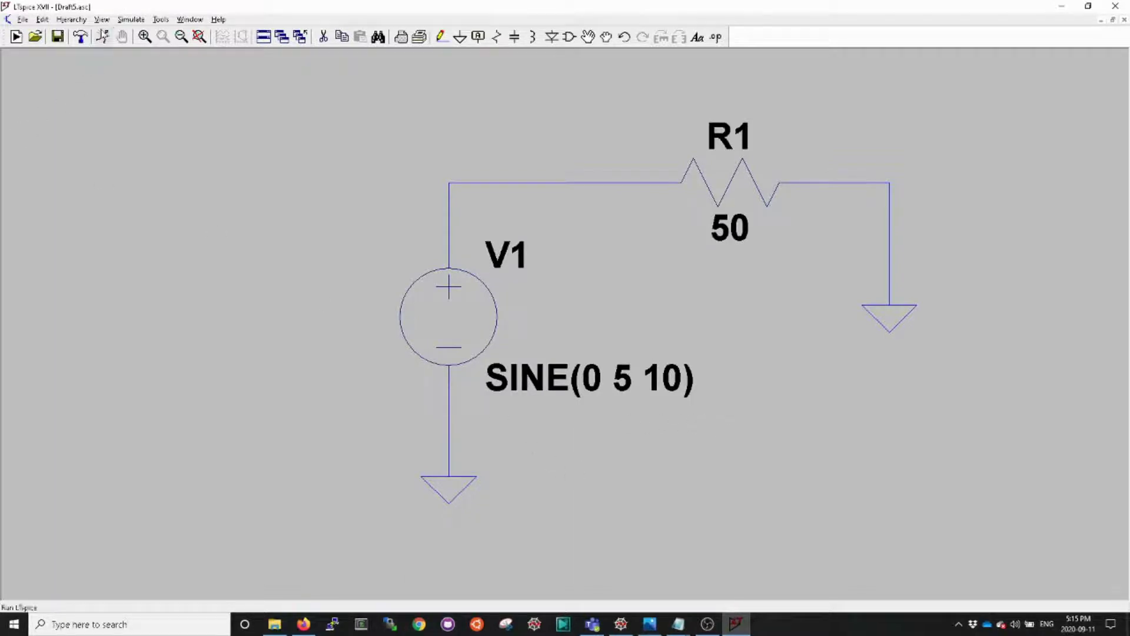
# Run a transient simulation with a stop time of 1 s and plot the voltage on the wire between V1 and R1.
pyautogui.click(104, 36)
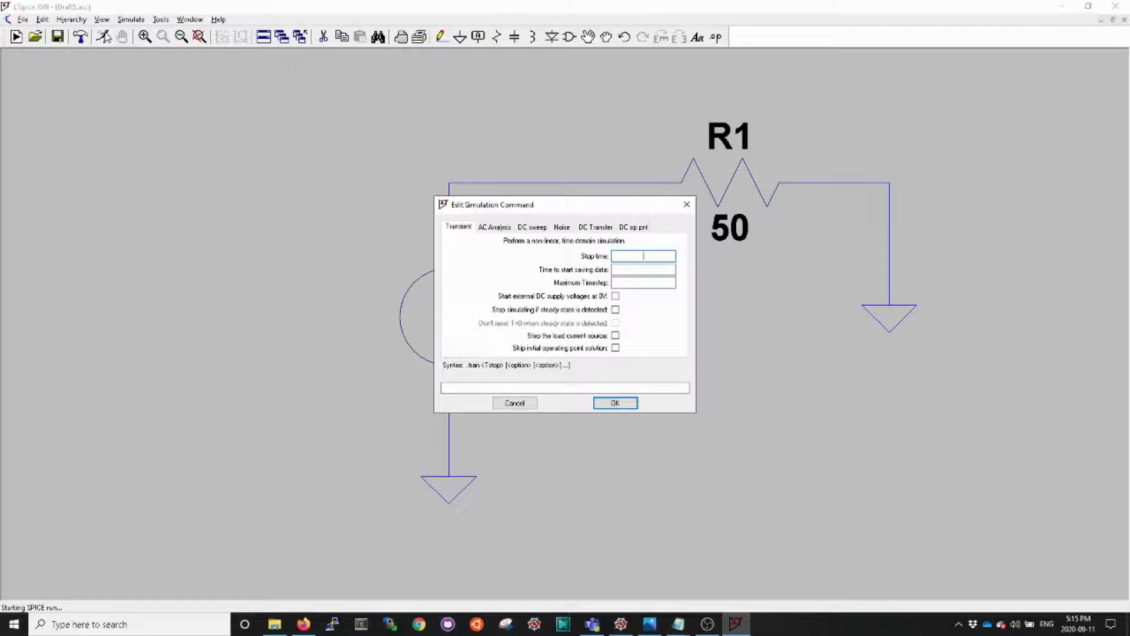
pyautogui.write('1')
pyautogui.click(616, 404)
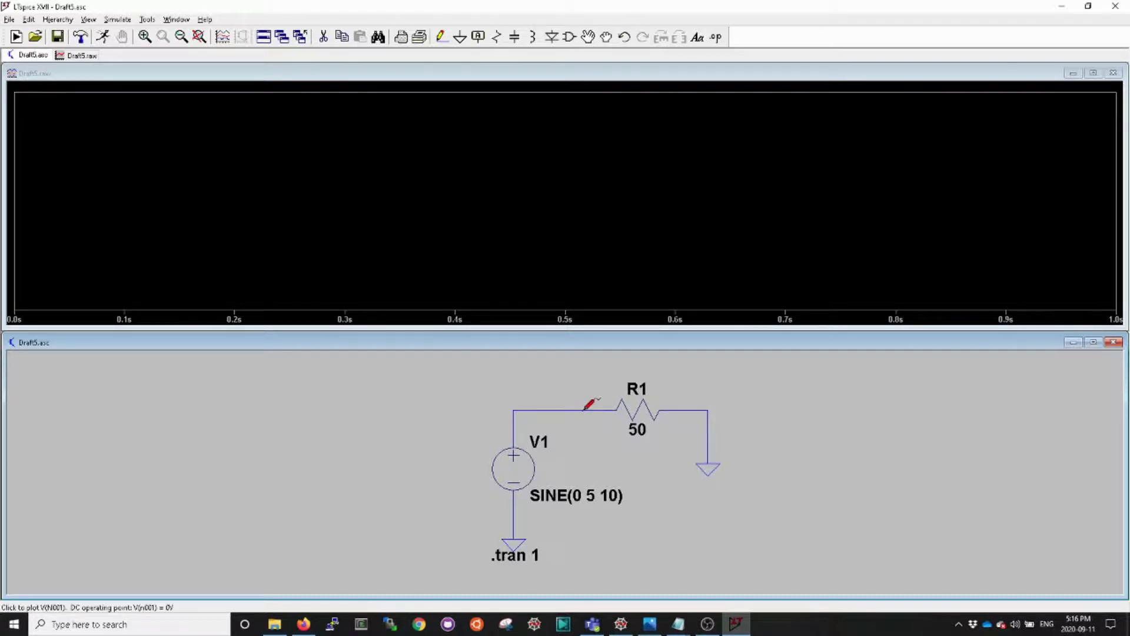
pyautogui.click(553, 406)
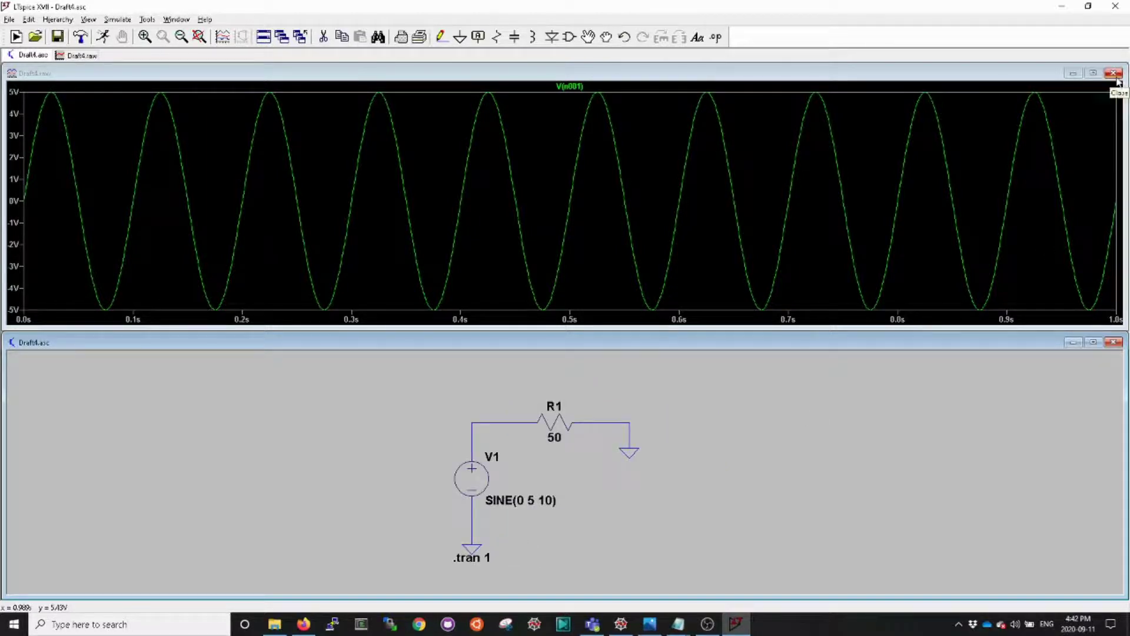
# Close the waveform plot, maximize the schematic, and delete the ground and vertical wire at R1's right side.
pyautogui.click(1117, 77)
pyautogui.click(1094, 342)
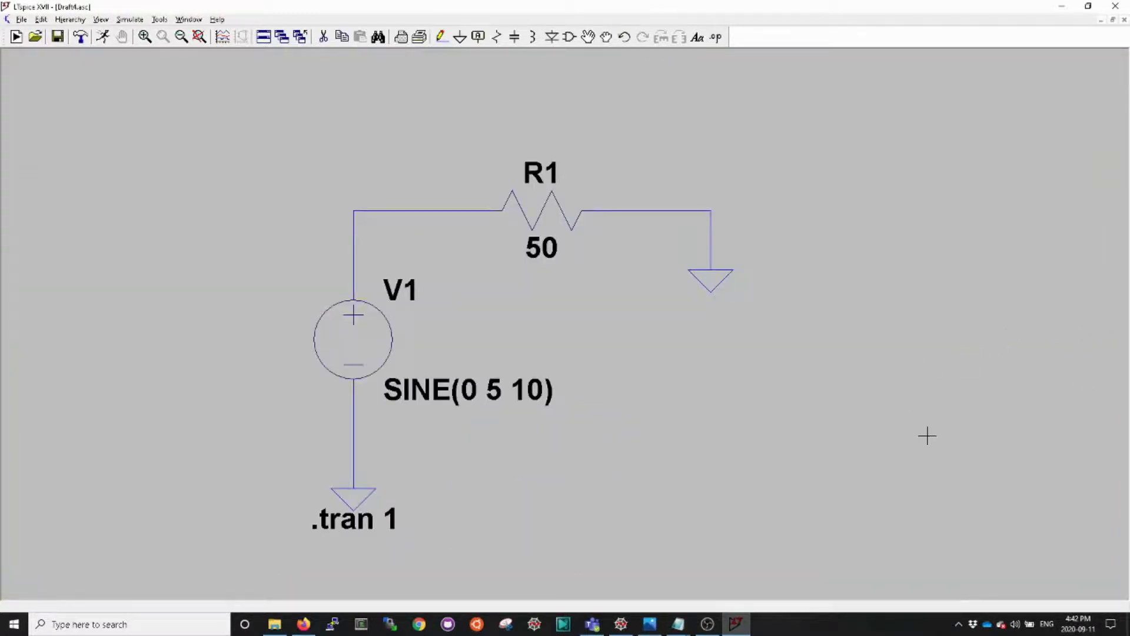
pyautogui.press('Delete')
pyautogui.click(711, 256)
pyautogui.click(726, 275)
pyautogui.press('Escape')
# Place a vertical resistor below and to the right of R1, with a capacitor beside it on the right.
pyautogui.press('r')
pyautogui.click(830, 380)
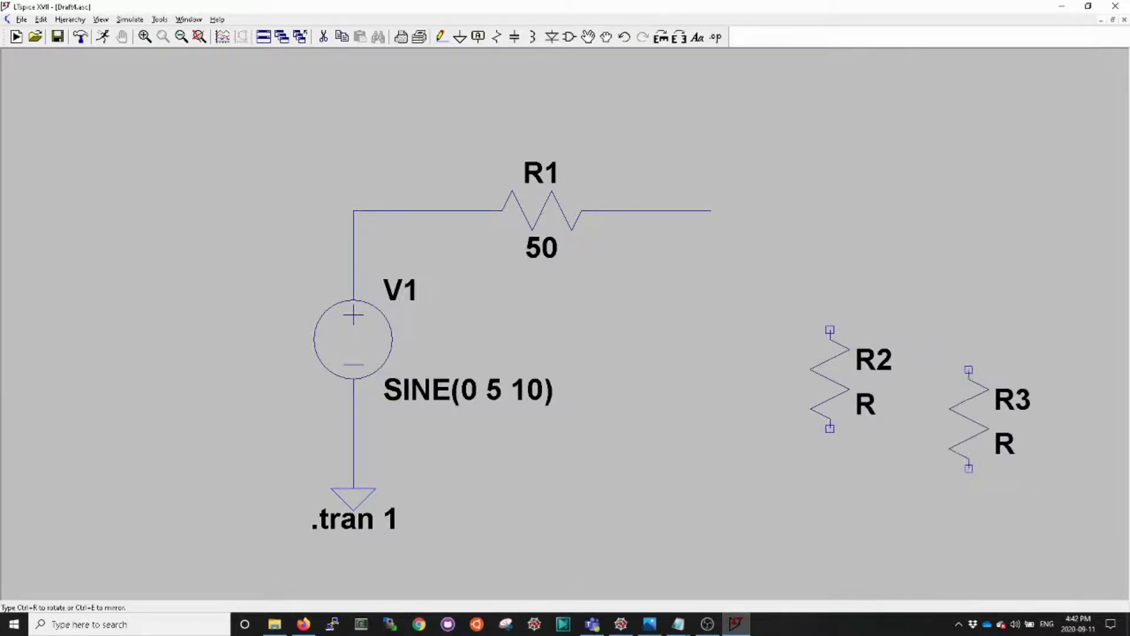
pyautogui.press('c')
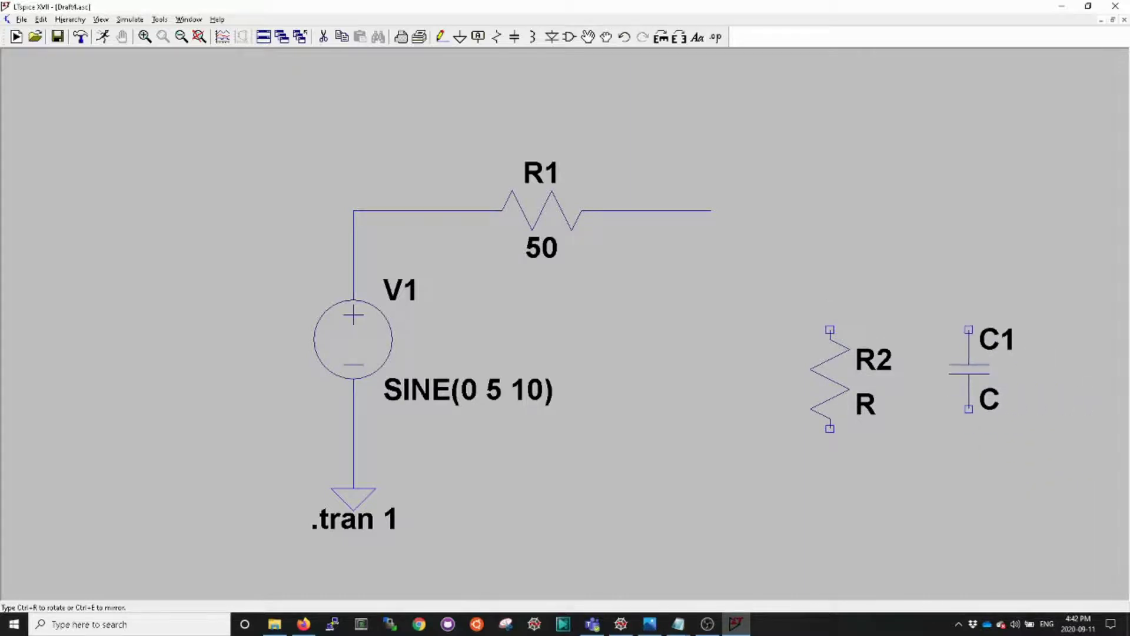
pyautogui.click(969, 369)
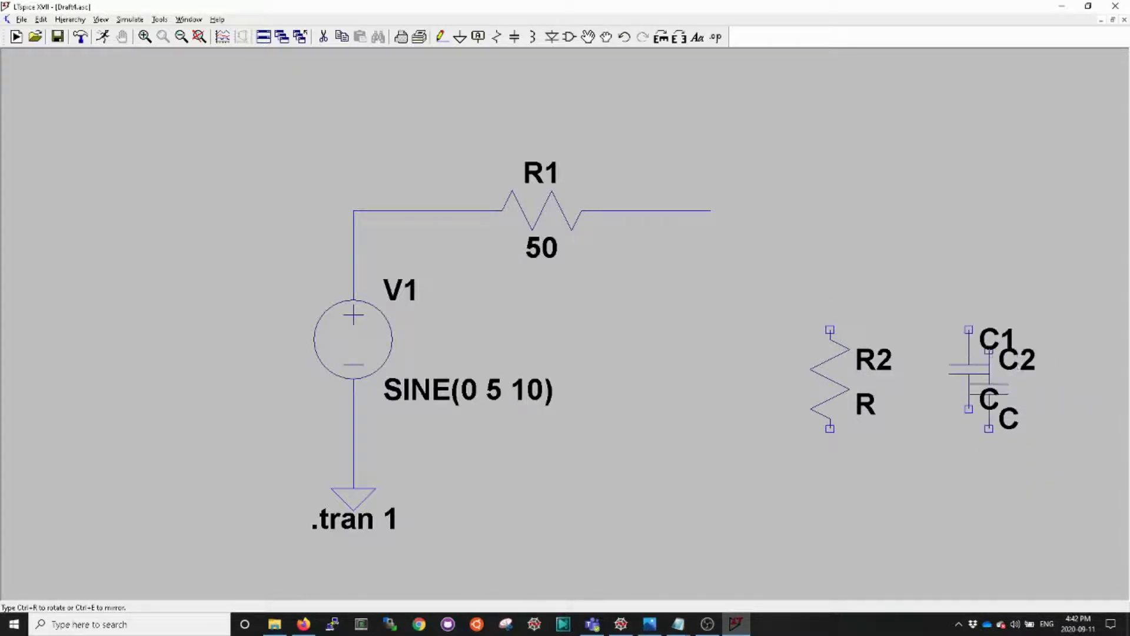
pyautogui.press('Escape')
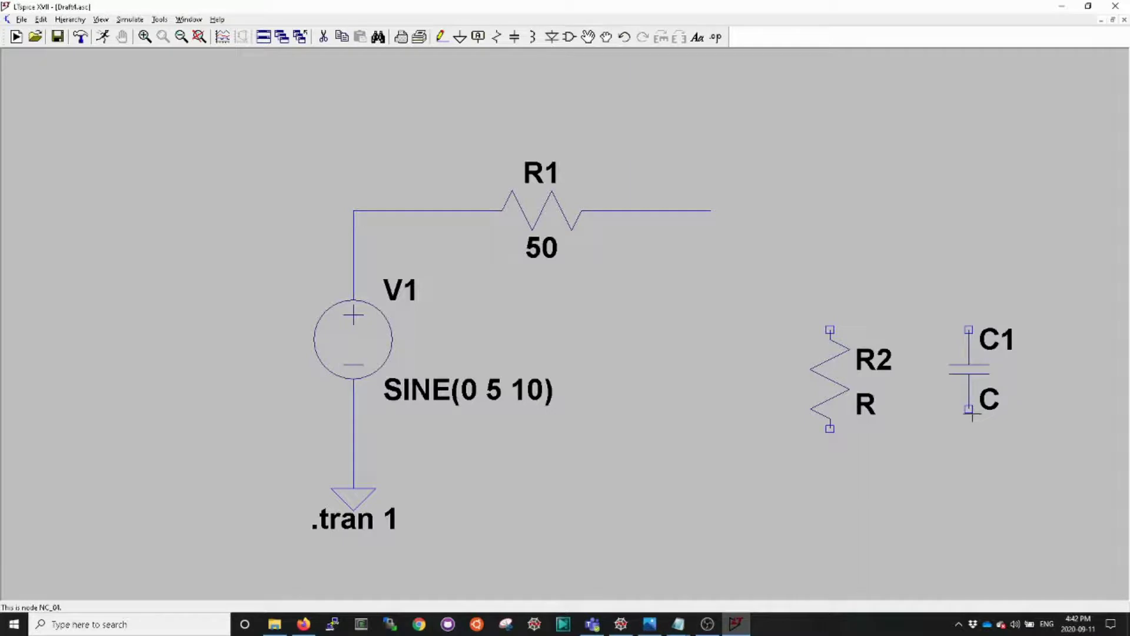
# Wire R2 and C1 in parallel by connecting their upper ends and their lower ends.
pyautogui.press('F3')
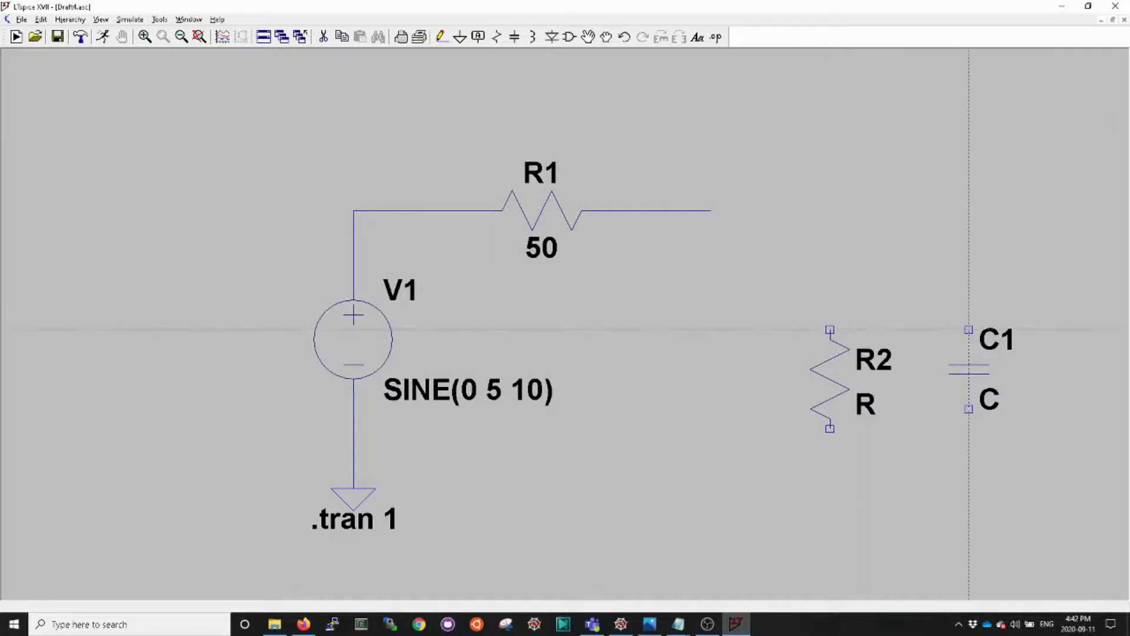
pyautogui.click(970, 329)
pyautogui.click(830, 329)
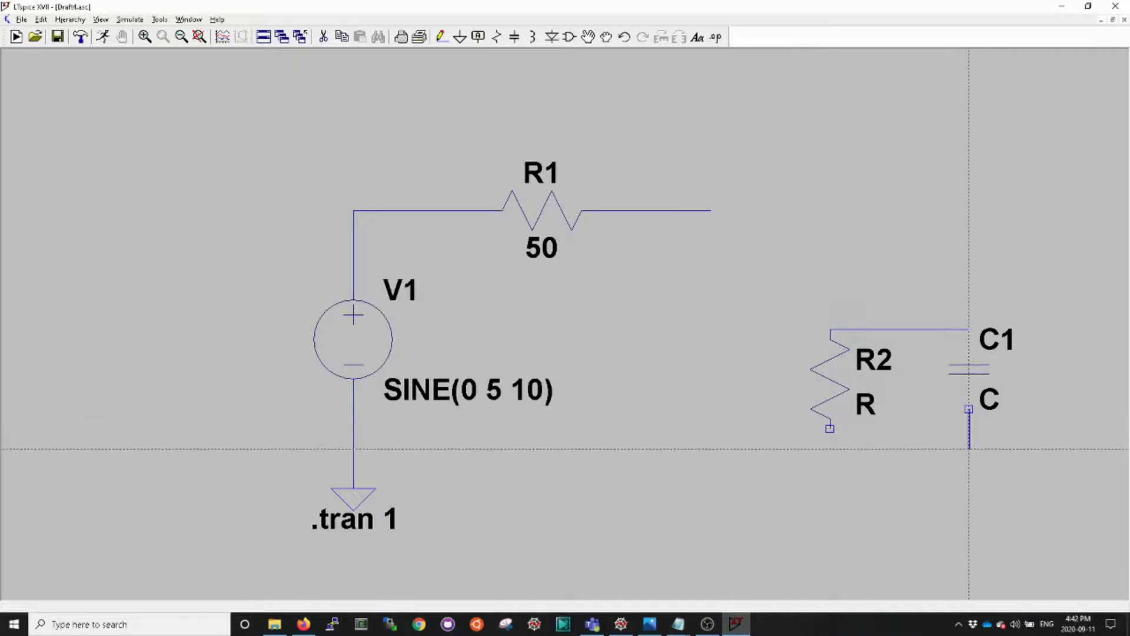
pyautogui.click(969, 409)
pyautogui.click(830, 428)
pyautogui.press('Escape')
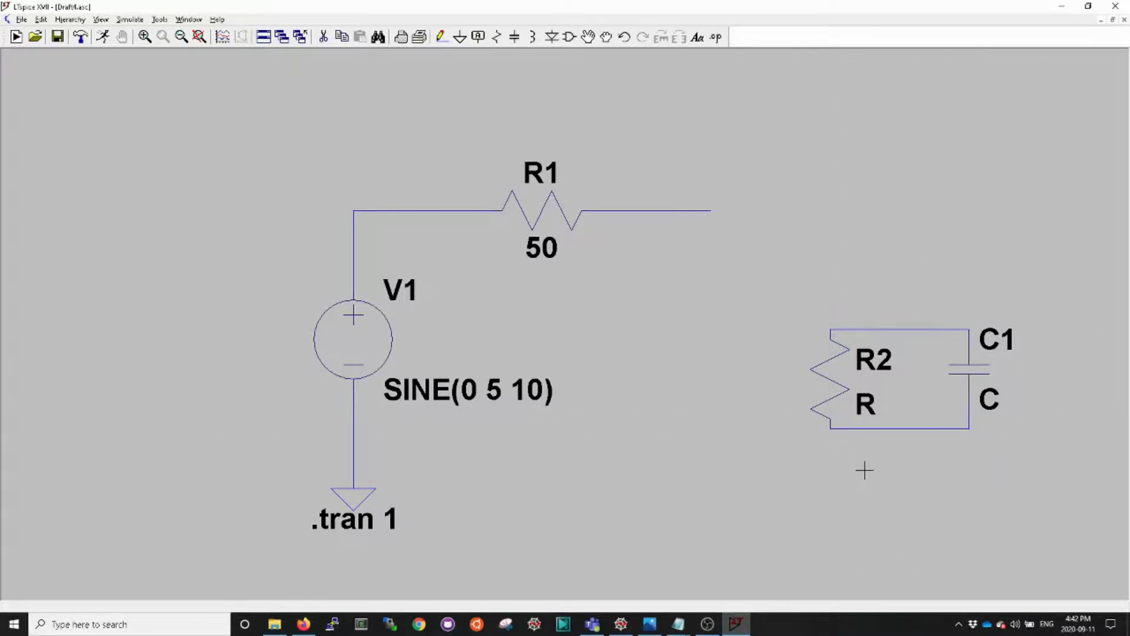
# Place a ground below the parallel R2 and C1 network and wire it up to their lower connecting wire.
pyautogui.press('g')
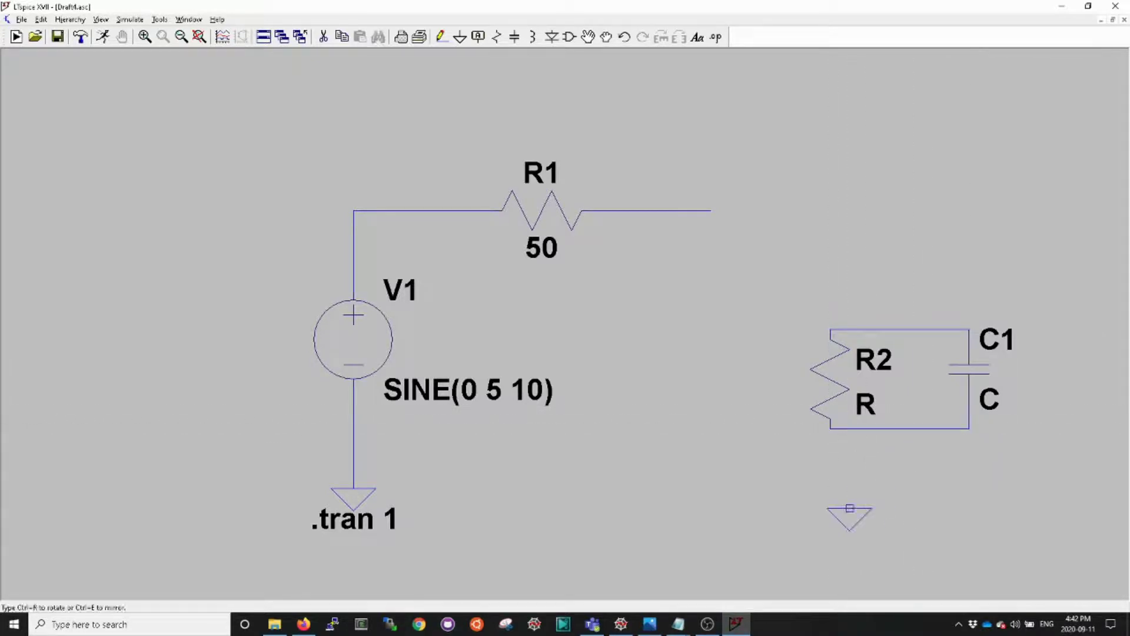
pyautogui.click(850, 507)
pyautogui.press('Escape')
pyautogui.press('w')
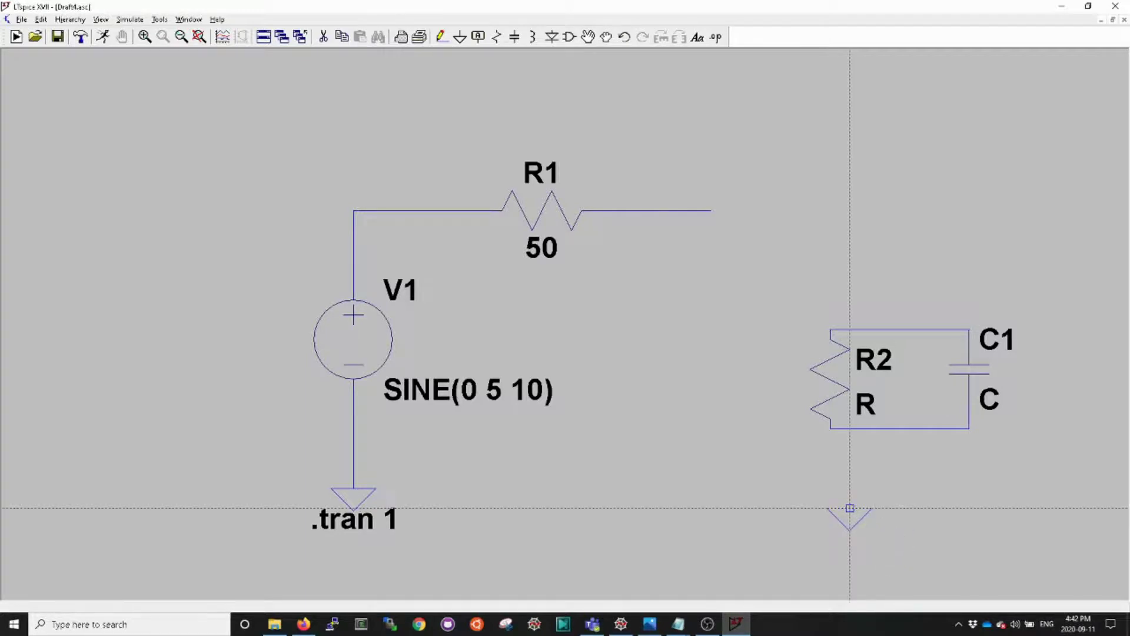
pyautogui.click(849, 507)
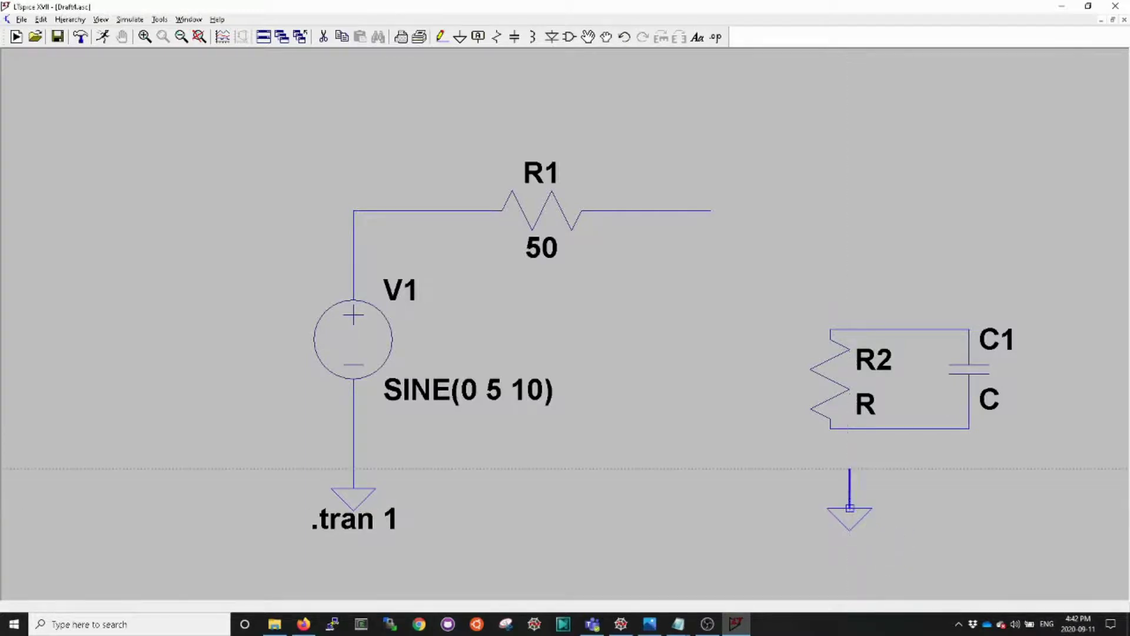
pyautogui.click(850, 428)
pyautogui.press('Escape')
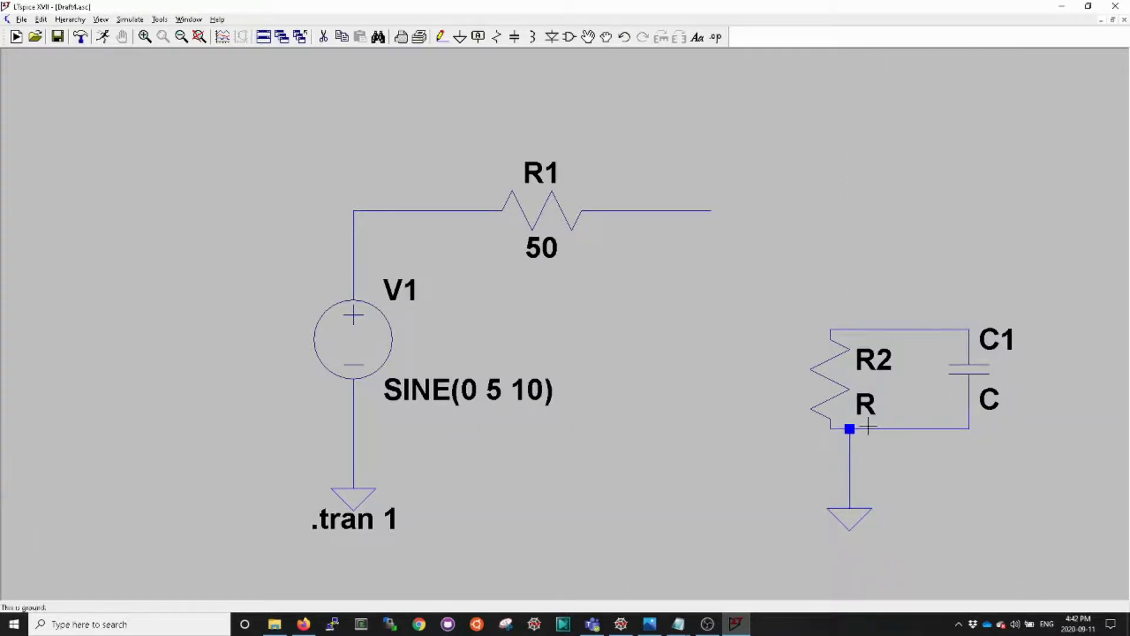
# Set R2's resistance to 1e6 and C1's capacitance to 30e-12.
pyautogui.rightClick(832, 374)
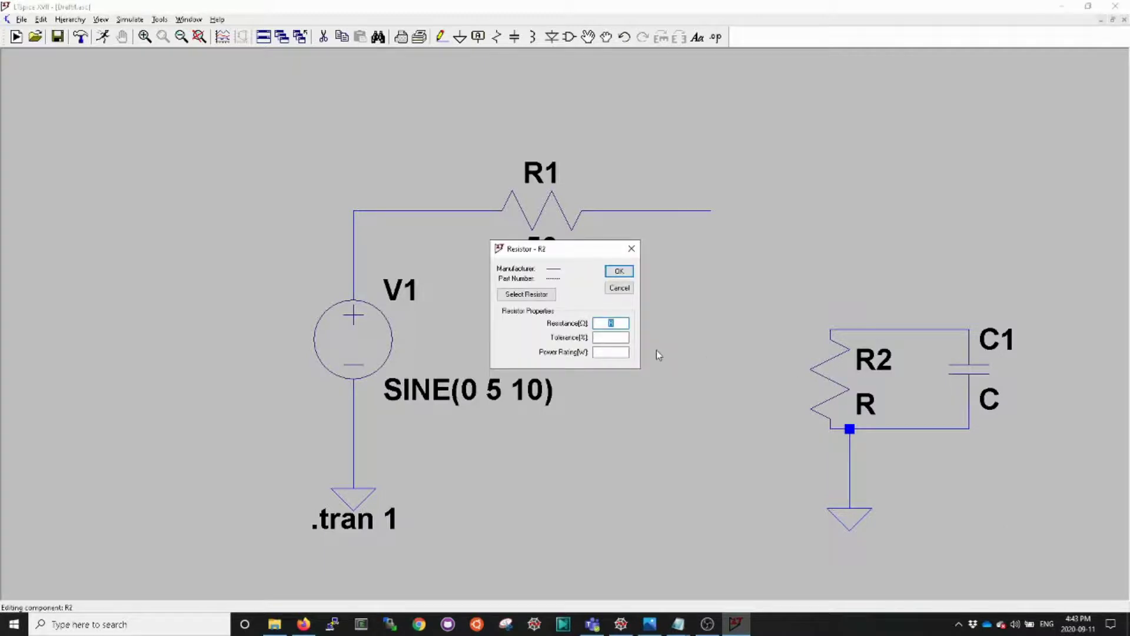
pyautogui.write('1e6')
pyautogui.click(619, 272)
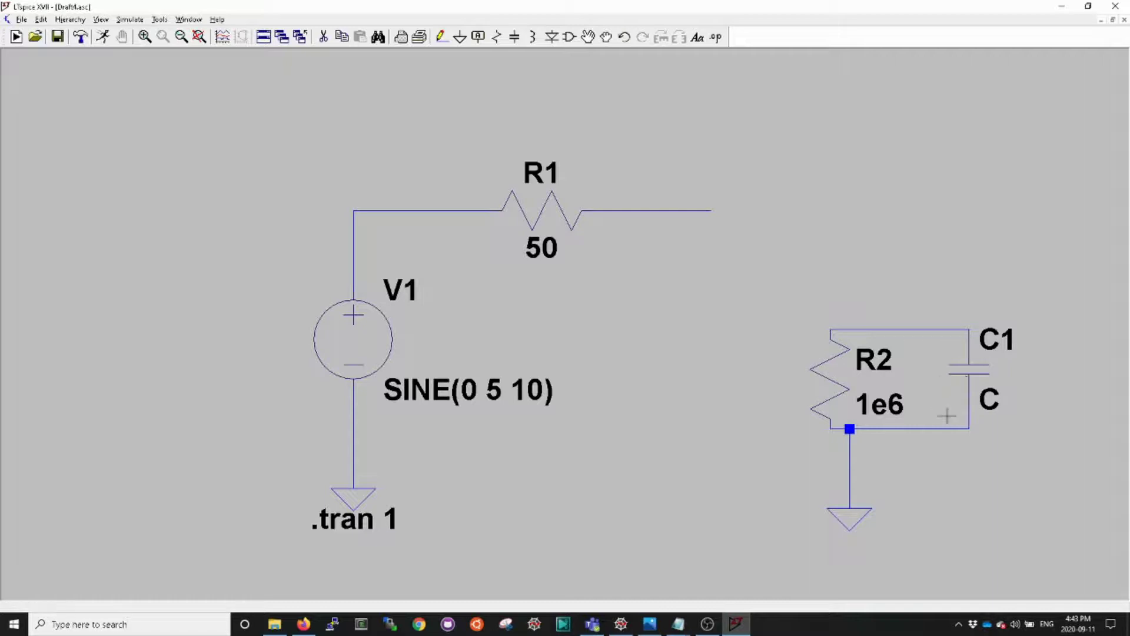
pyautogui.rightClick(970, 380)
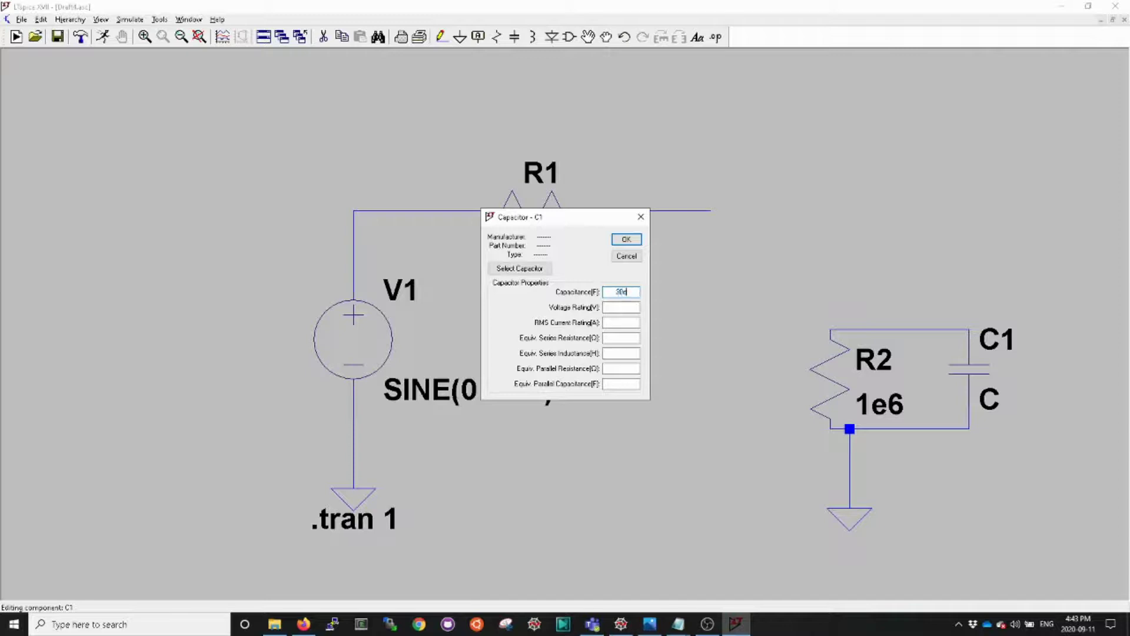
pyautogui.write('30e-12')
pyautogui.click(628, 239)
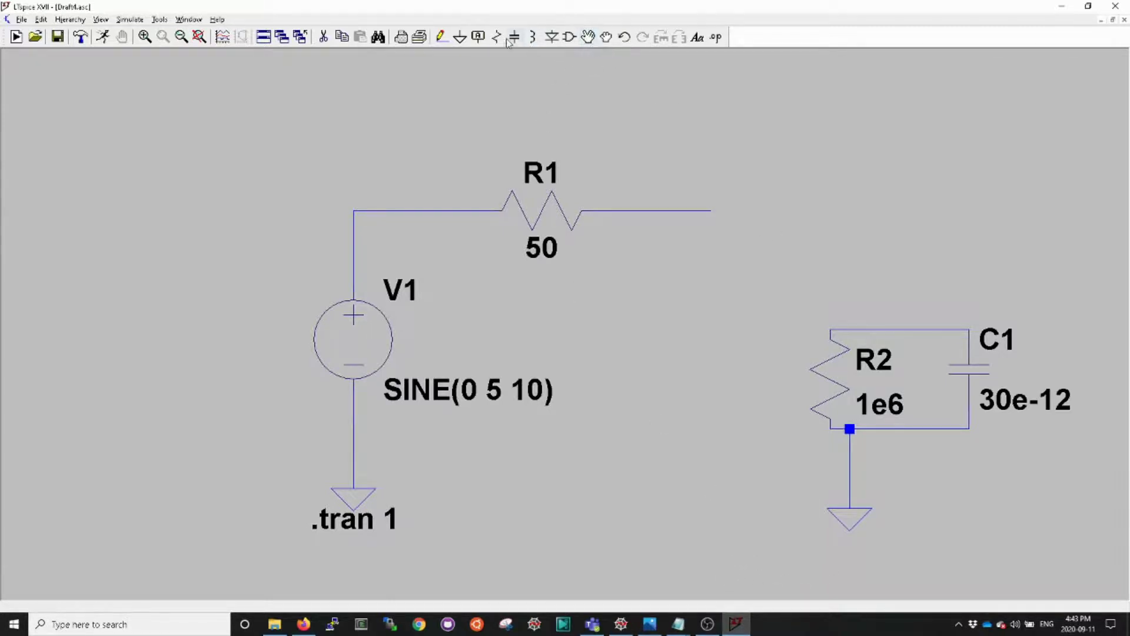
# Move the R2–C1 network with its ground below R1's open wire end, and place a horizontal resistor further right, in line with R1.
pyautogui.click(588, 37)
pyautogui.moveTo(1095, 550); pyautogui.dragTo(767, 274)
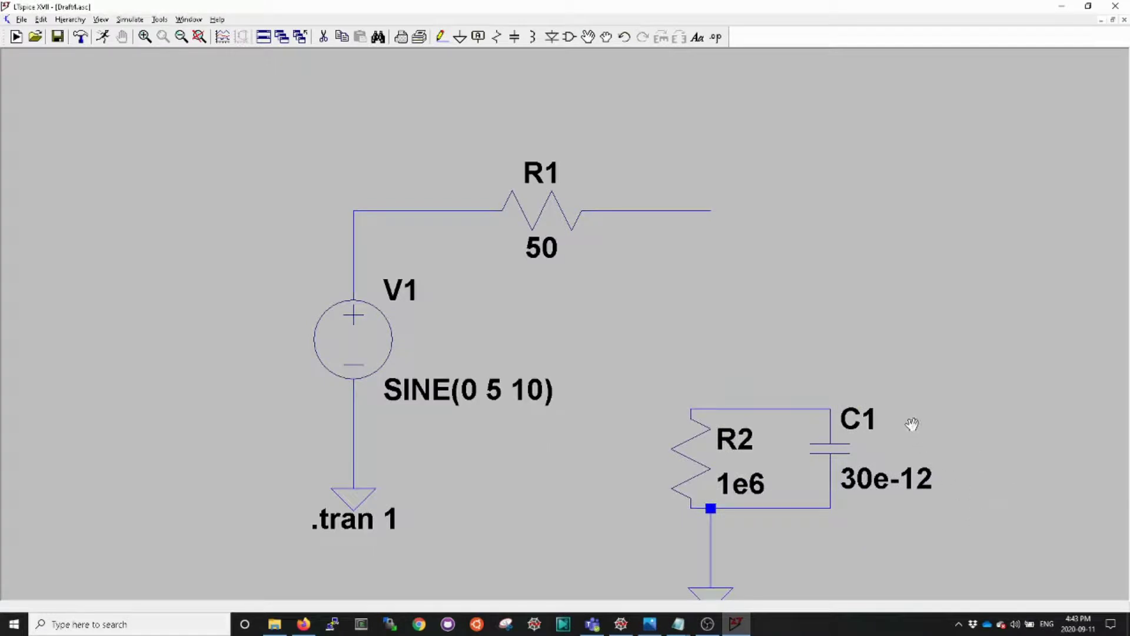
pyautogui.press('r')
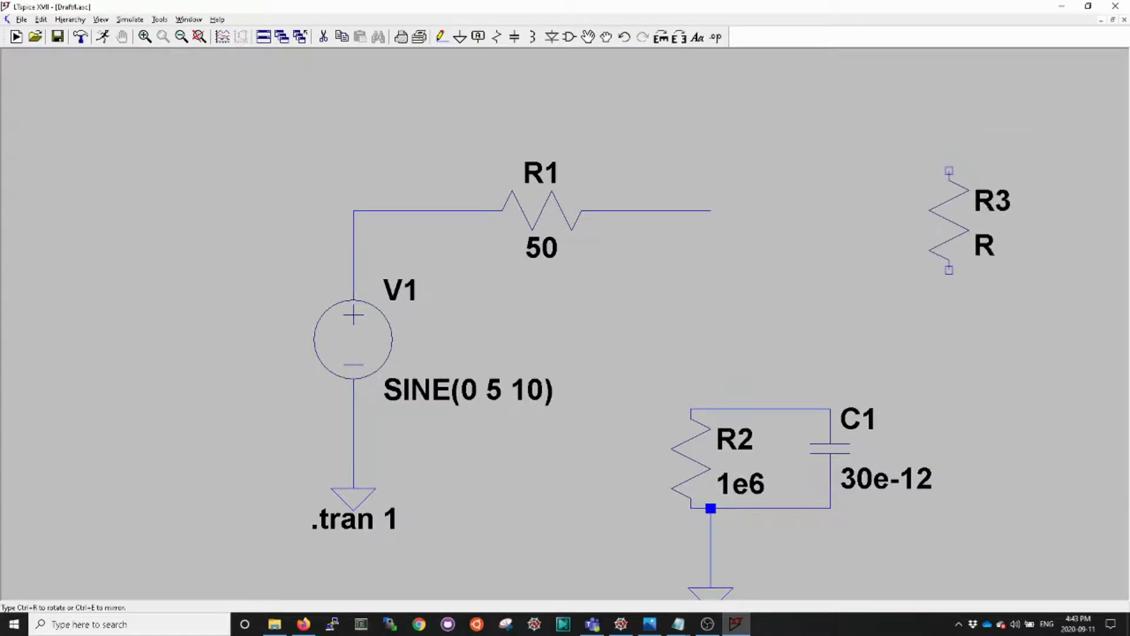
pyautogui.hotkey('ctrl', 'r')
pyautogui.click(899, 210)
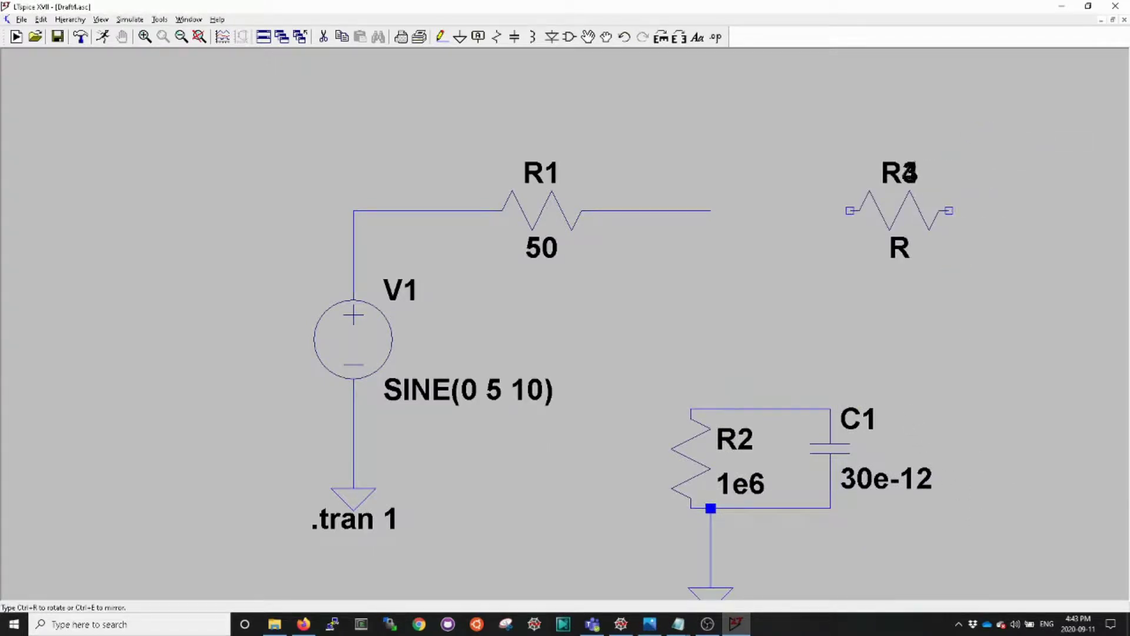
pyautogui.press('Escape')
# Set the resistance of the new horizontal resistor R3 to 50.
pyautogui.rightClick(914, 177)
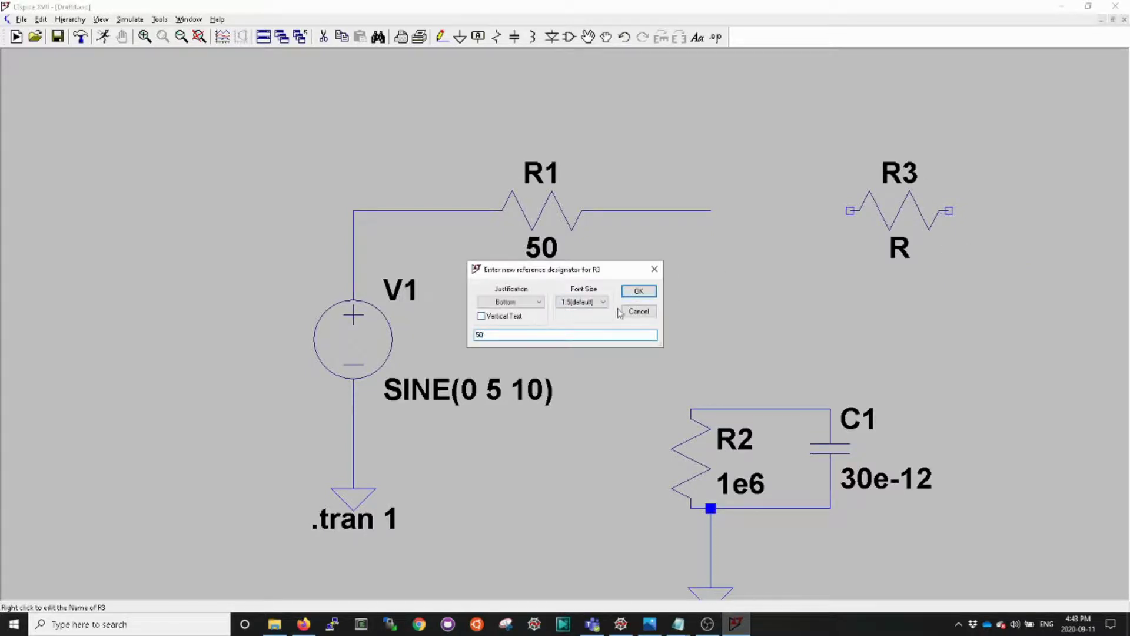
pyautogui.click(654, 269)
pyautogui.rightClick(873, 211)
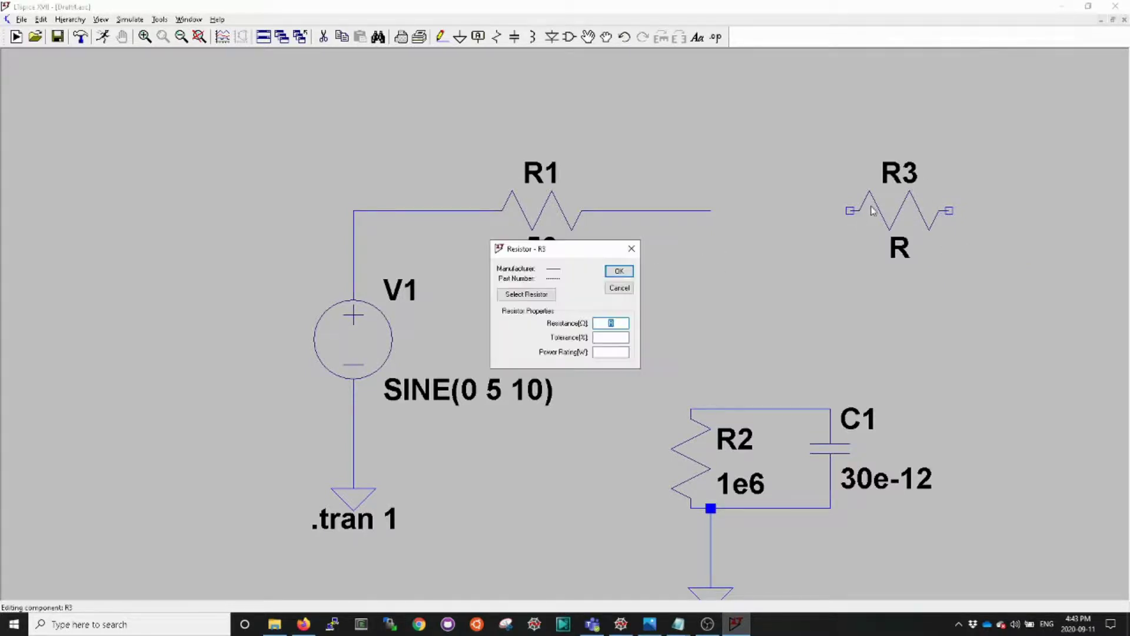
pyautogui.write('50')
pyautogui.click(620, 270)
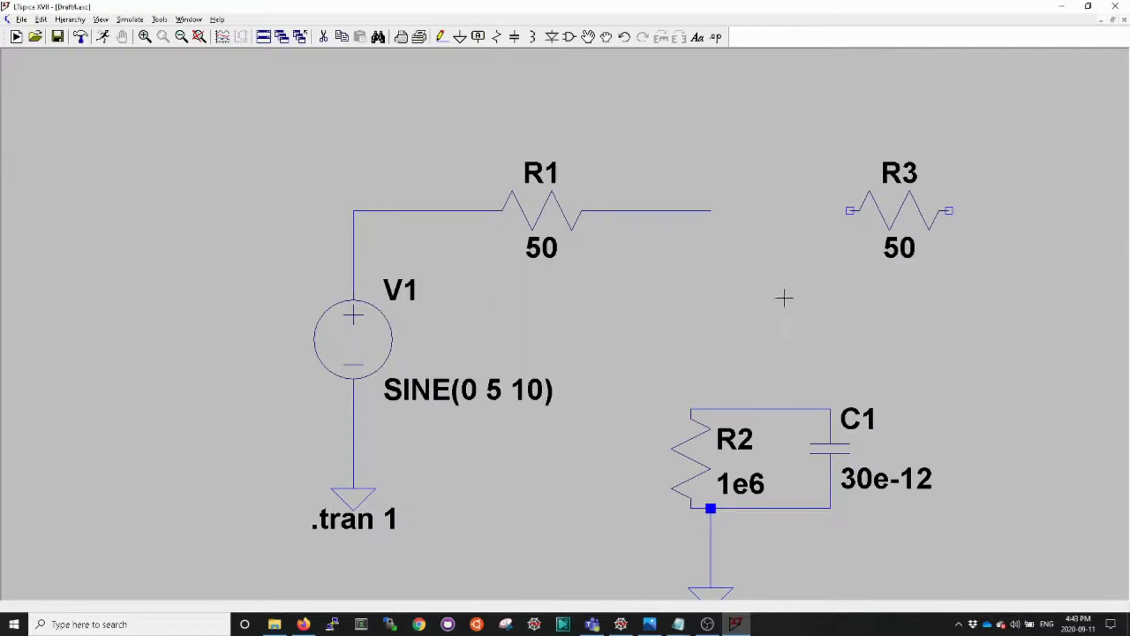
# Wire R1's open end to R3, then run a wire right and down from R3's far end to a new ground.
pyautogui.press('F3')
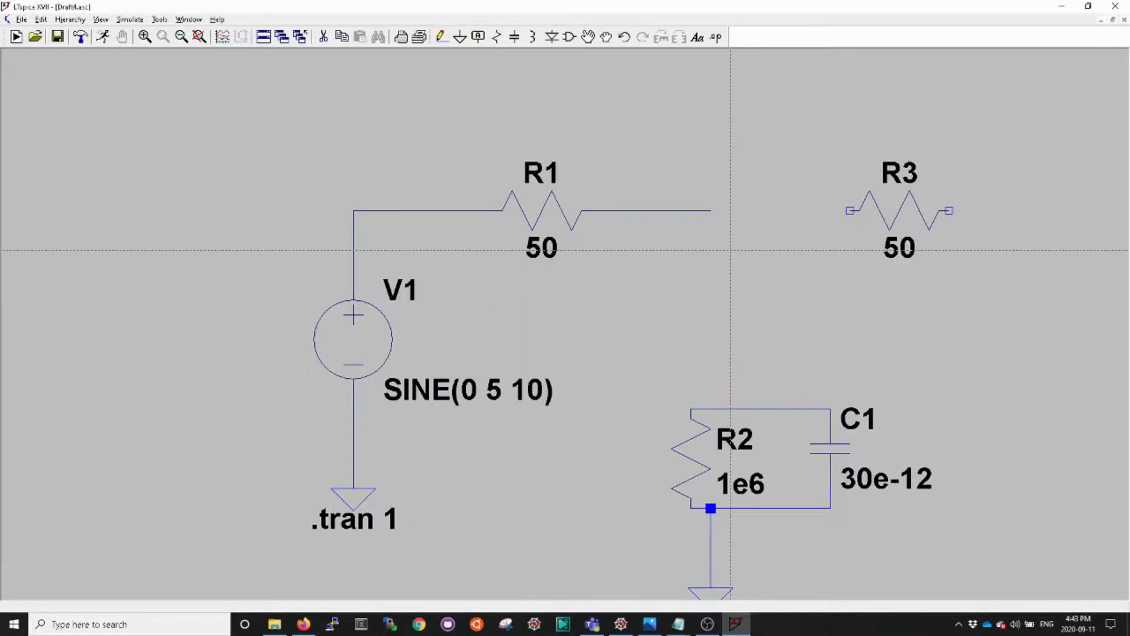
pyautogui.click(711, 210)
pyautogui.click(850, 210)
pyautogui.click(949, 210)
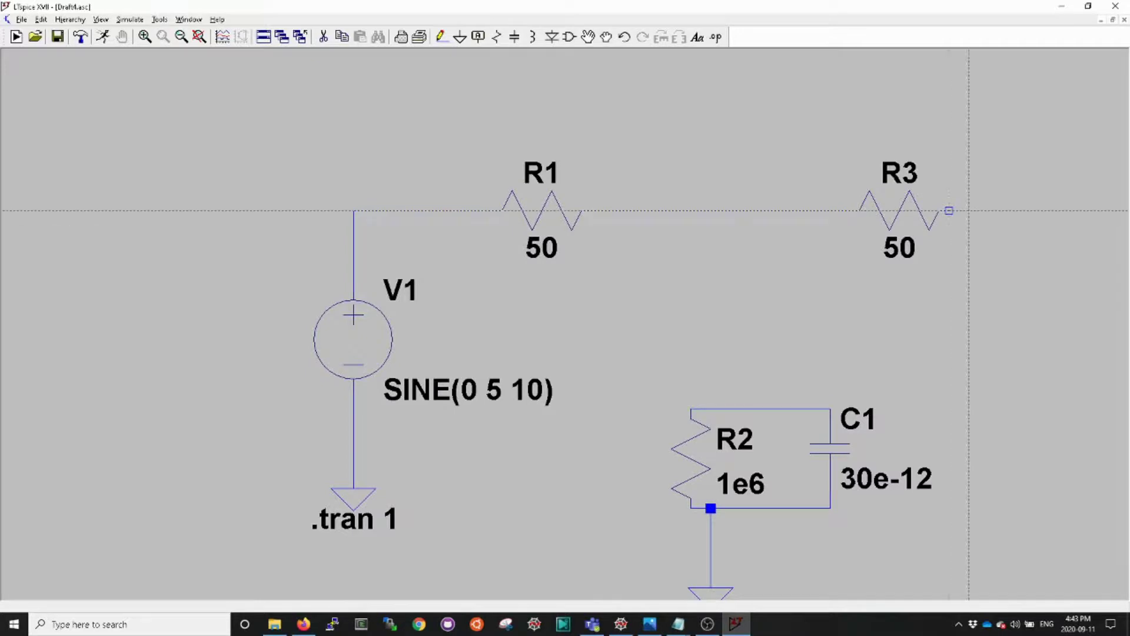
pyautogui.click(1008, 210)
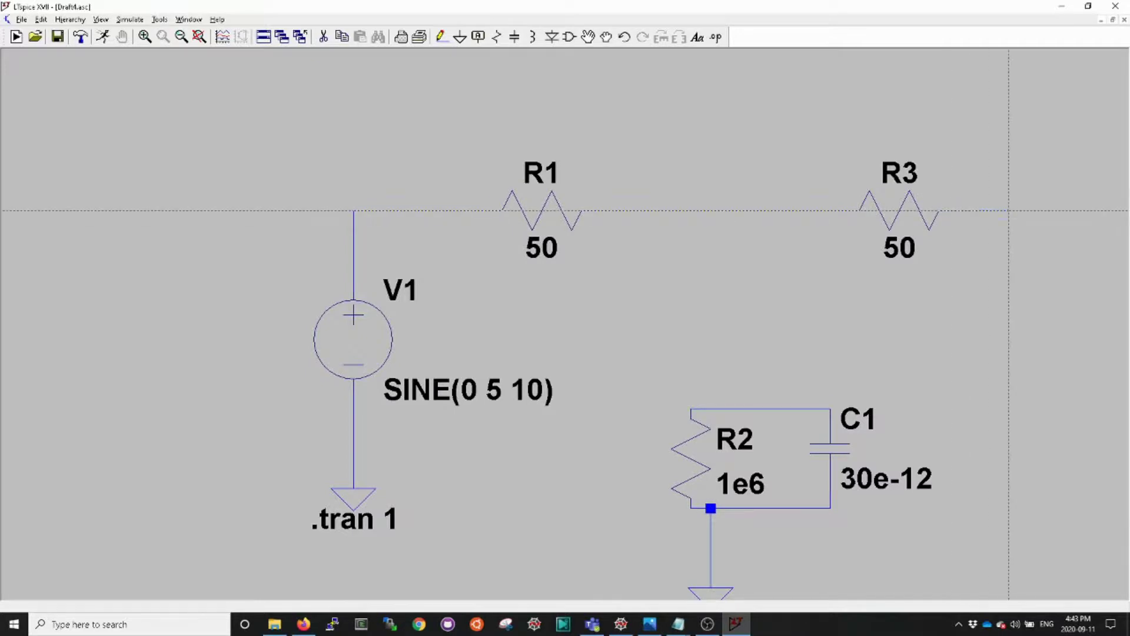
pyautogui.click(1009, 250)
pyautogui.press('Escape')
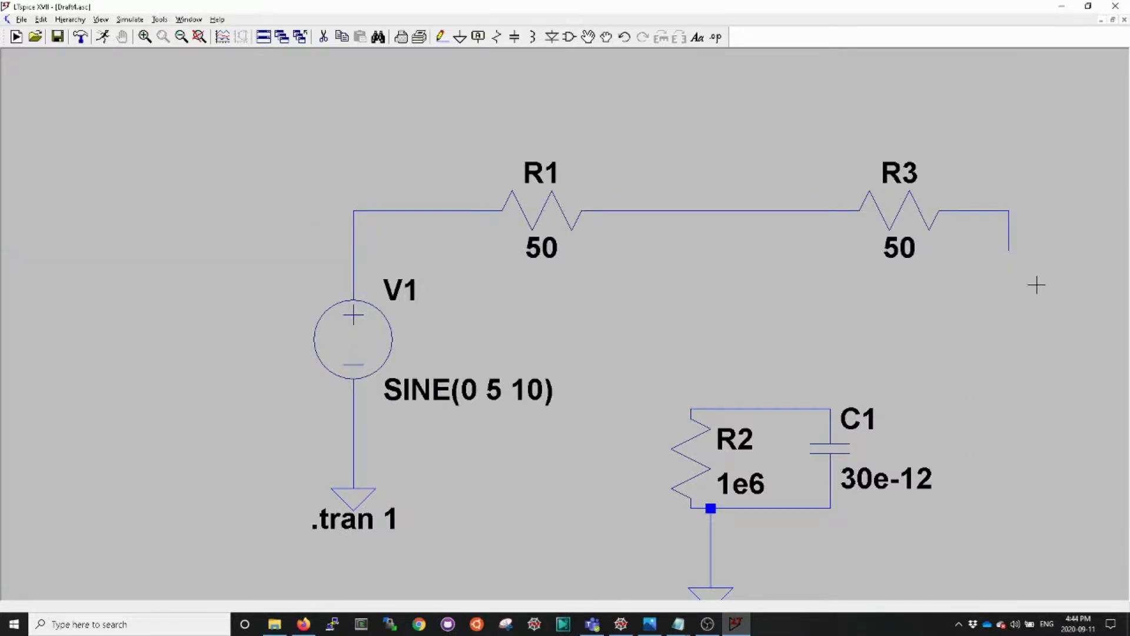
pyautogui.press('g')
pyautogui.click(1009, 250)
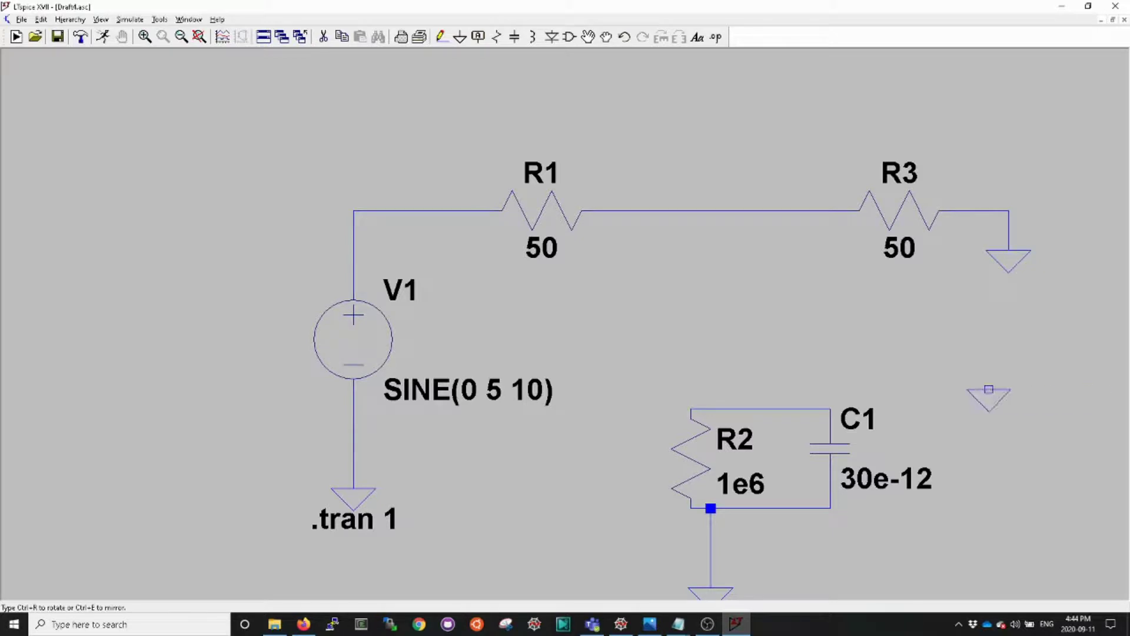
pyautogui.press('Escape')
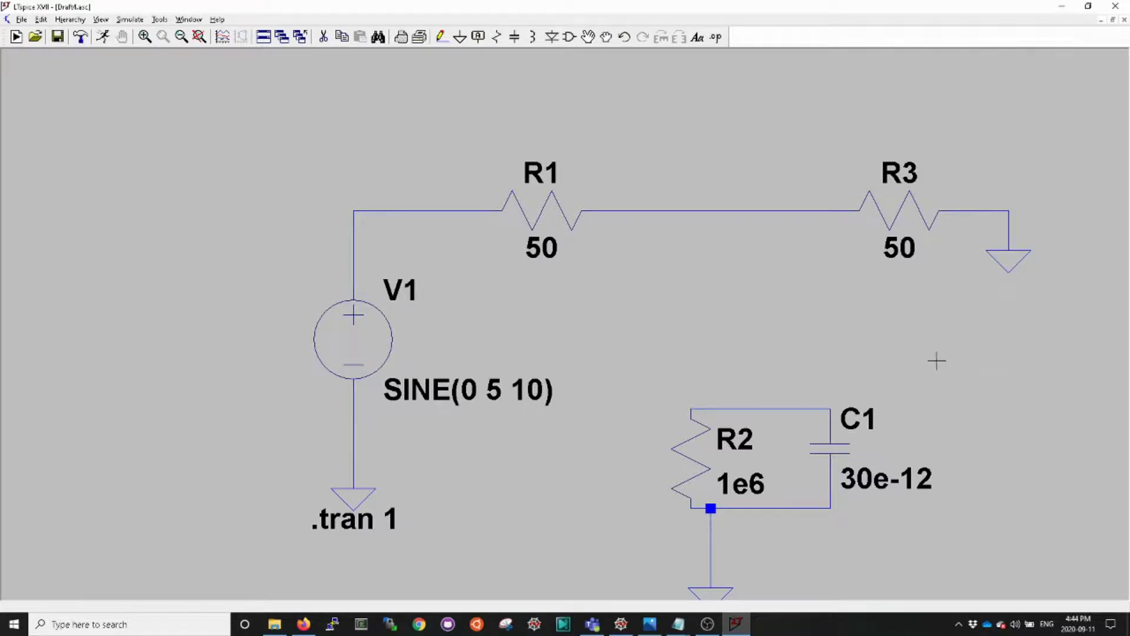
# Wire the upper side of the R2–C1 network straight up to the wire between R1 and R3.
pyautogui.scroll(-2, 903, 505)
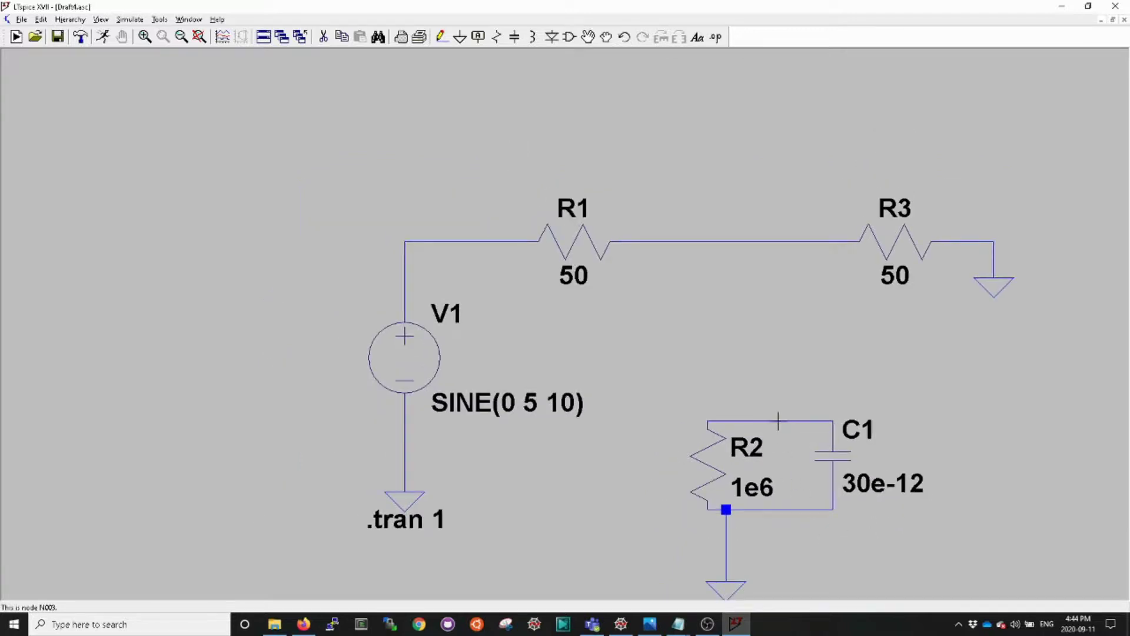
pyautogui.press('F3')
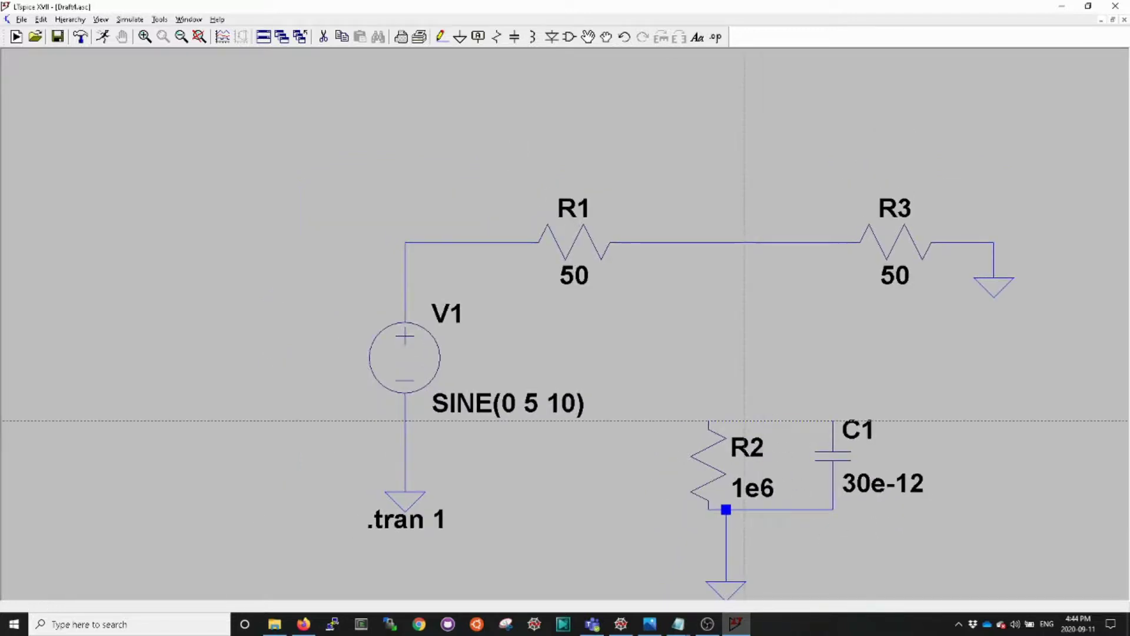
pyautogui.click(726, 420)
pyautogui.click(726, 242)
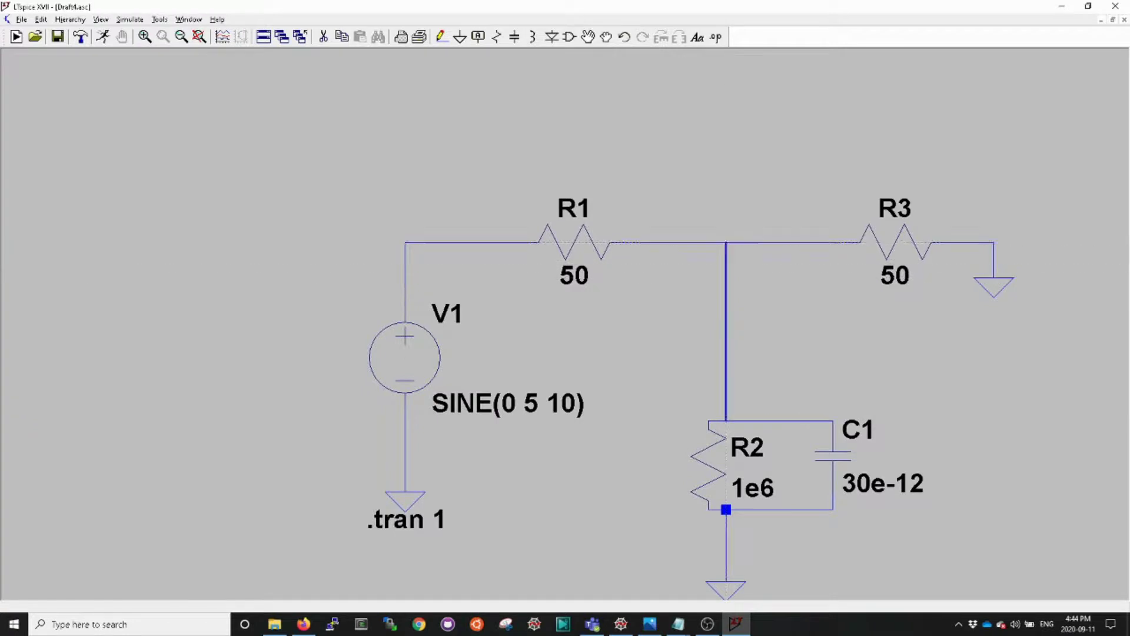
pyautogui.rightClick(726, 242)
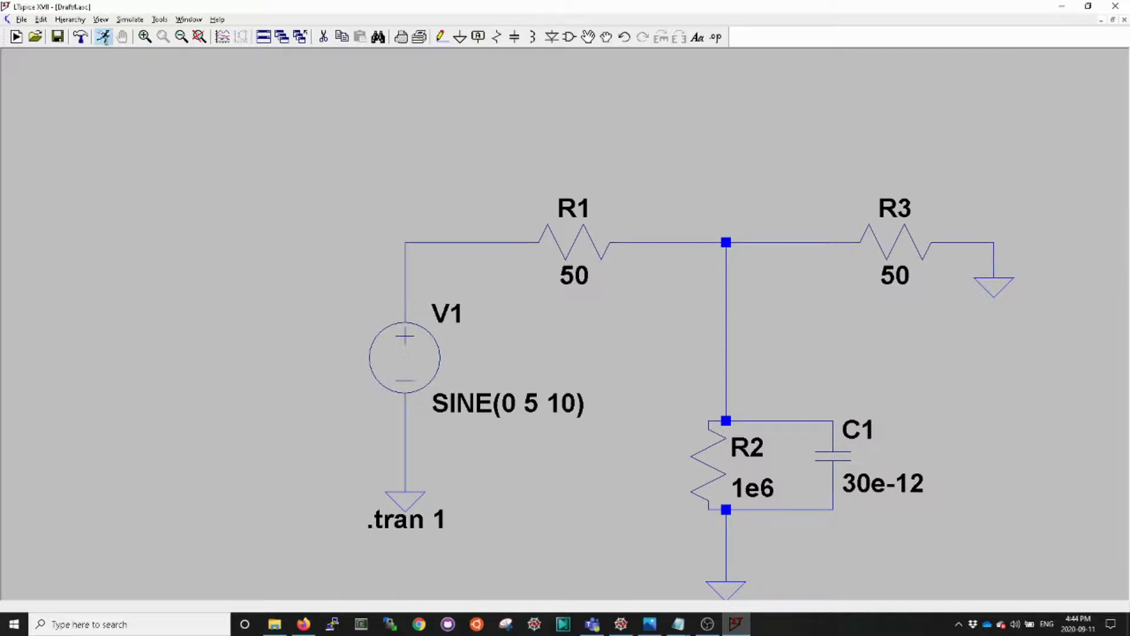
# Run the simulation and plot the voltages at the node joining R1, R3 and R2 and on the wire between V1 and R1.
pyautogui.click(103, 37)
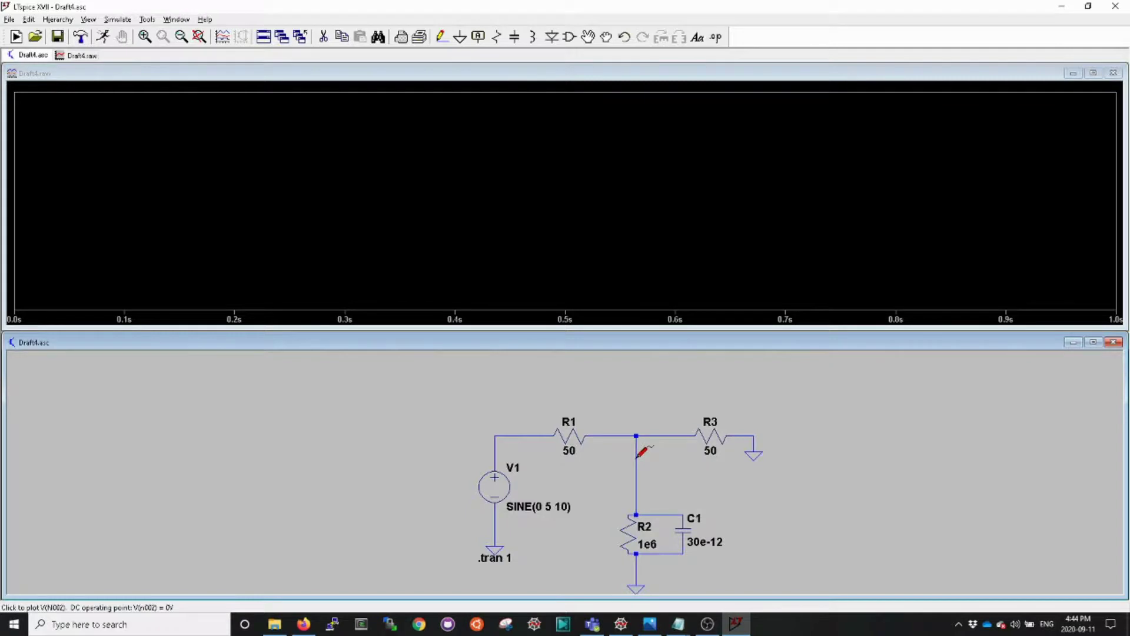
pyautogui.click(638, 456)
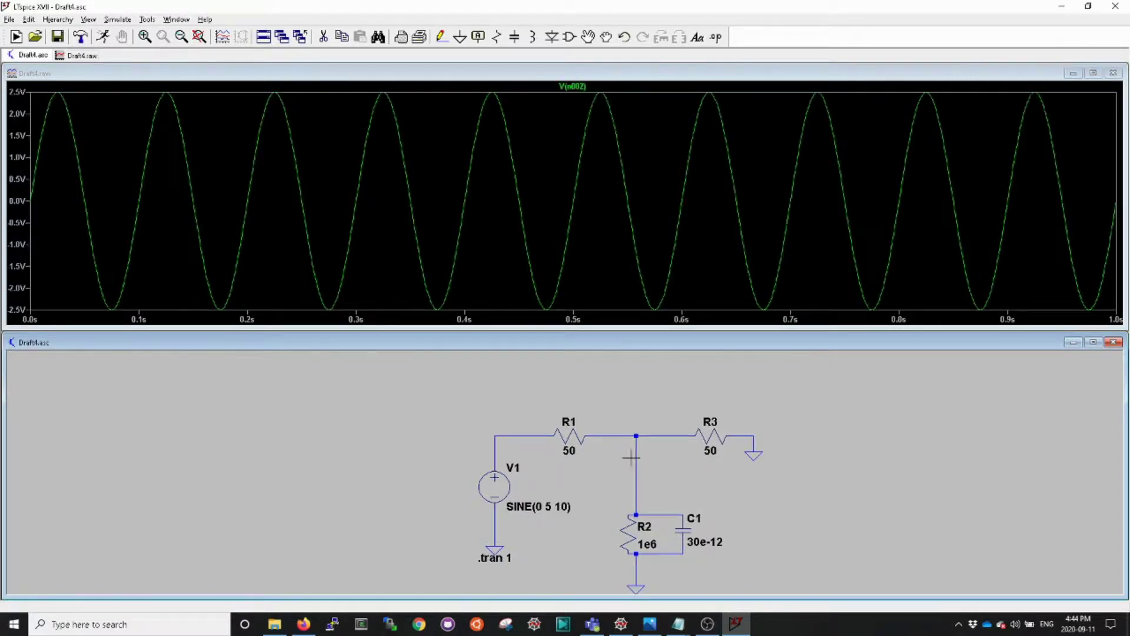
pyautogui.click(514, 434)
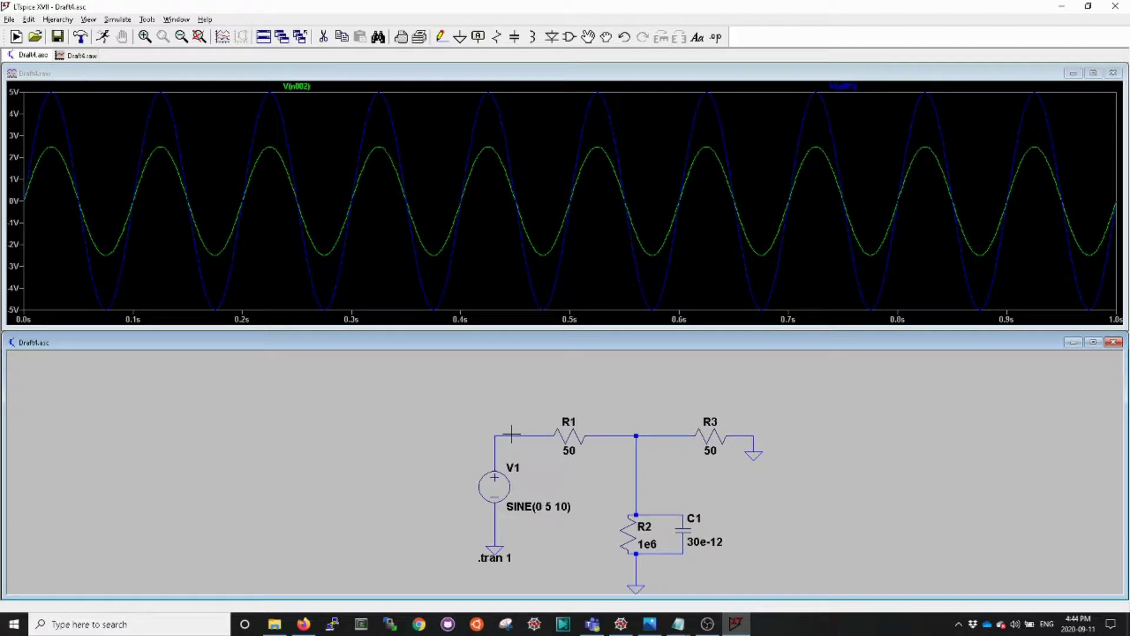
pyautogui.rightClick(679, 206)
pyautogui.moveTo(746, 340)
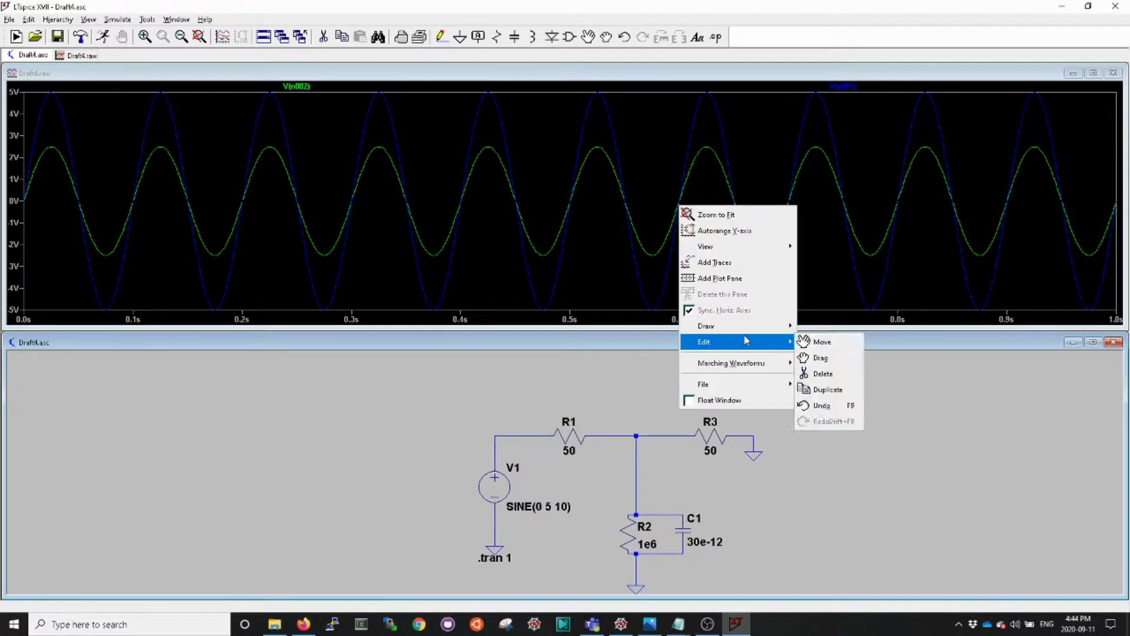
pyautogui.moveTo(737, 384)
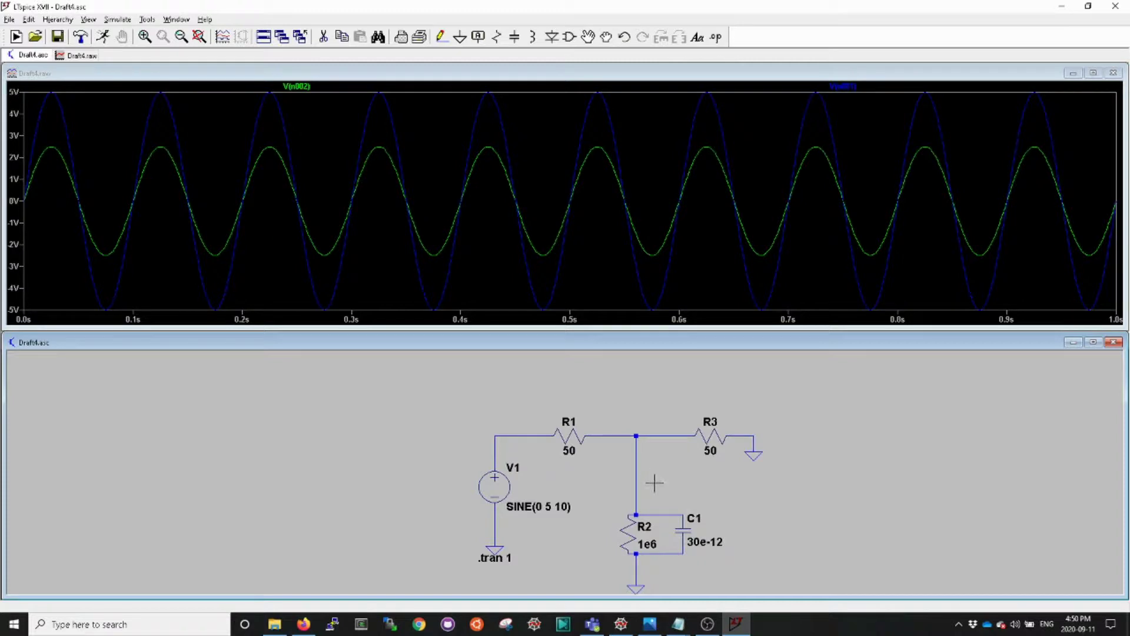
# Delete the vertical wire above the R2–C1 network, and R3's ground with its short vertical wire.
pyautogui.press('Delete')
pyautogui.click(637, 498)
pyautogui.click(754, 444)
pyautogui.click(756, 454)
# Move the R2–C1 network with its ground below R3's open wire end and connect it in series with R3.
pyautogui.press('F3')
pyautogui.click(589, 37)
pyautogui.moveTo(607, 505); pyautogui.dragTo(736, 596)
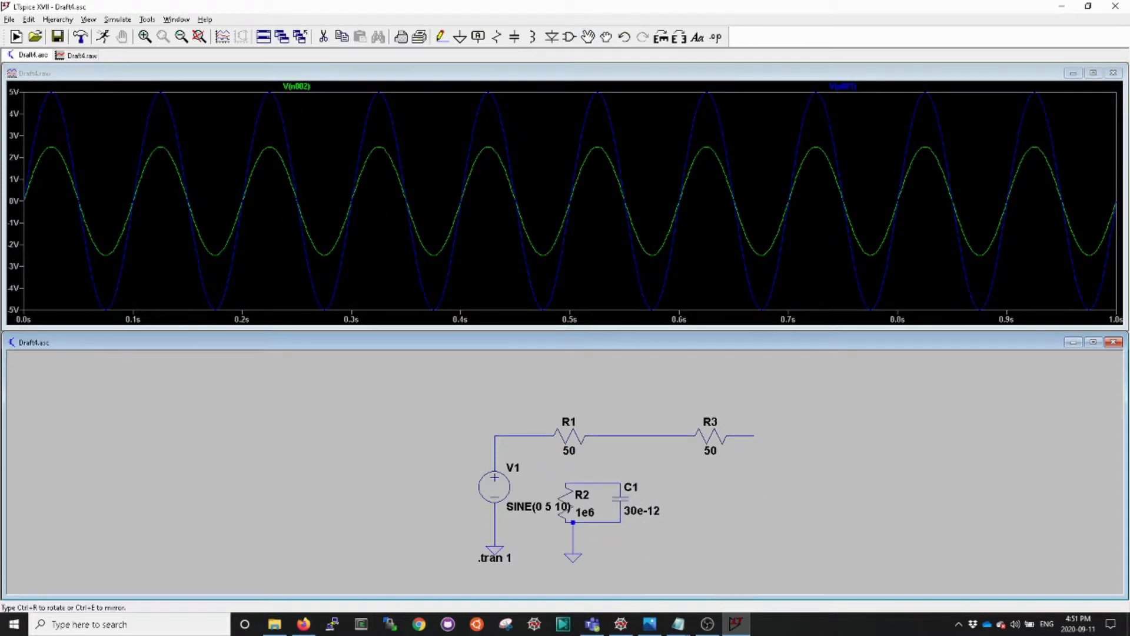
pyautogui.click(854, 572)
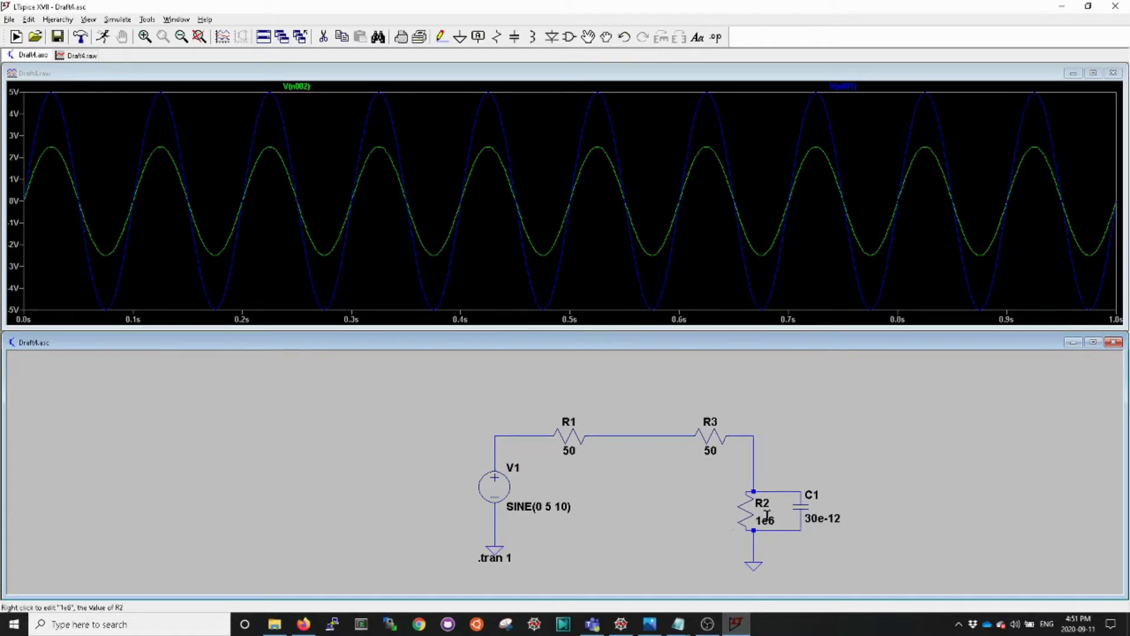
# Set voltage source V1 to no time-domain function with a small-signal AC amplitude of 5.
pyautogui.rightClick(501, 492)
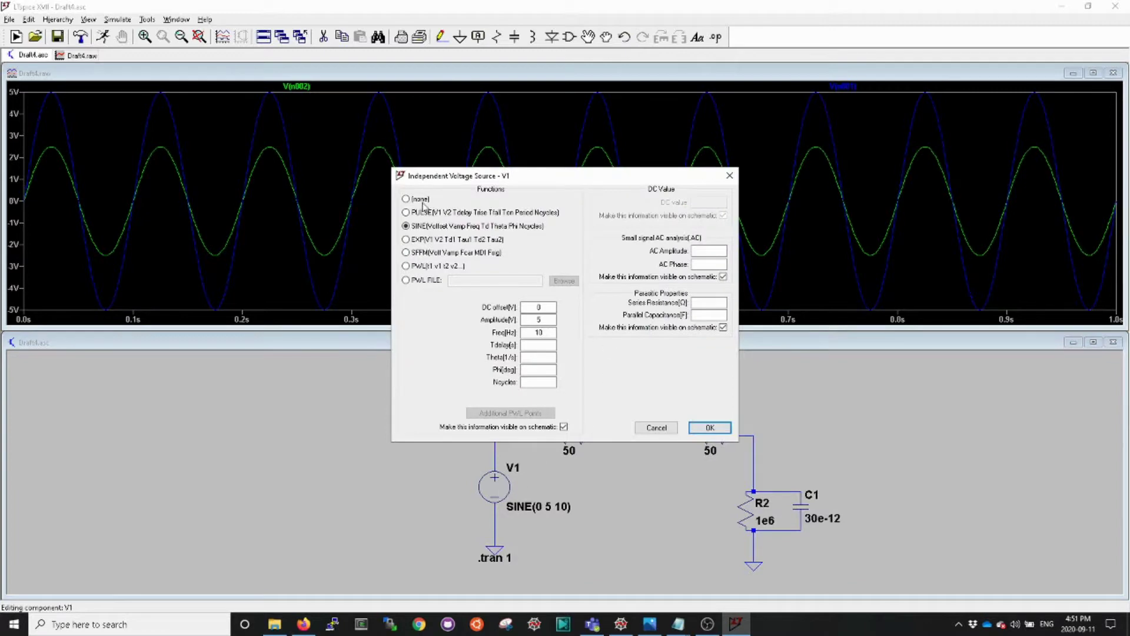
pyautogui.click(730, 176)
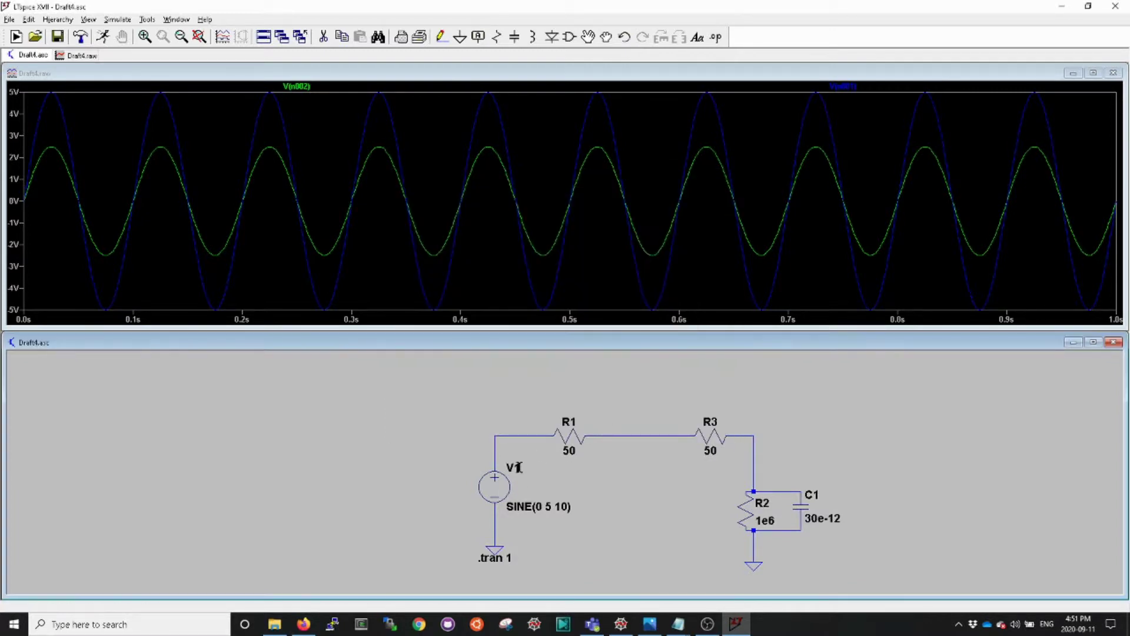
pyautogui.rightClick(504, 480)
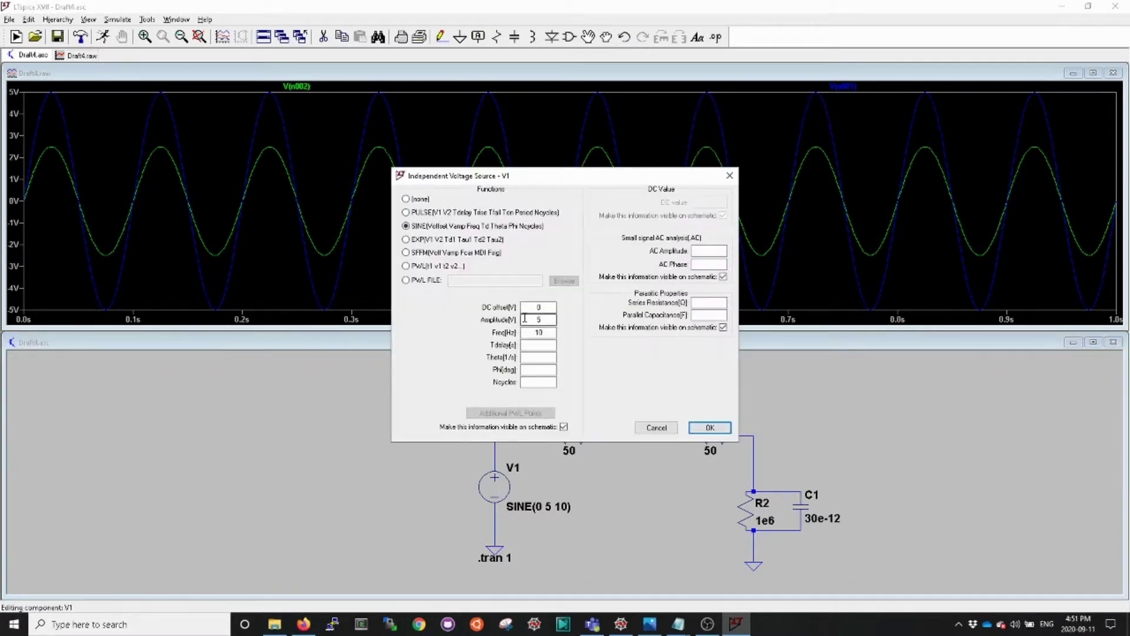
pyautogui.click(407, 199)
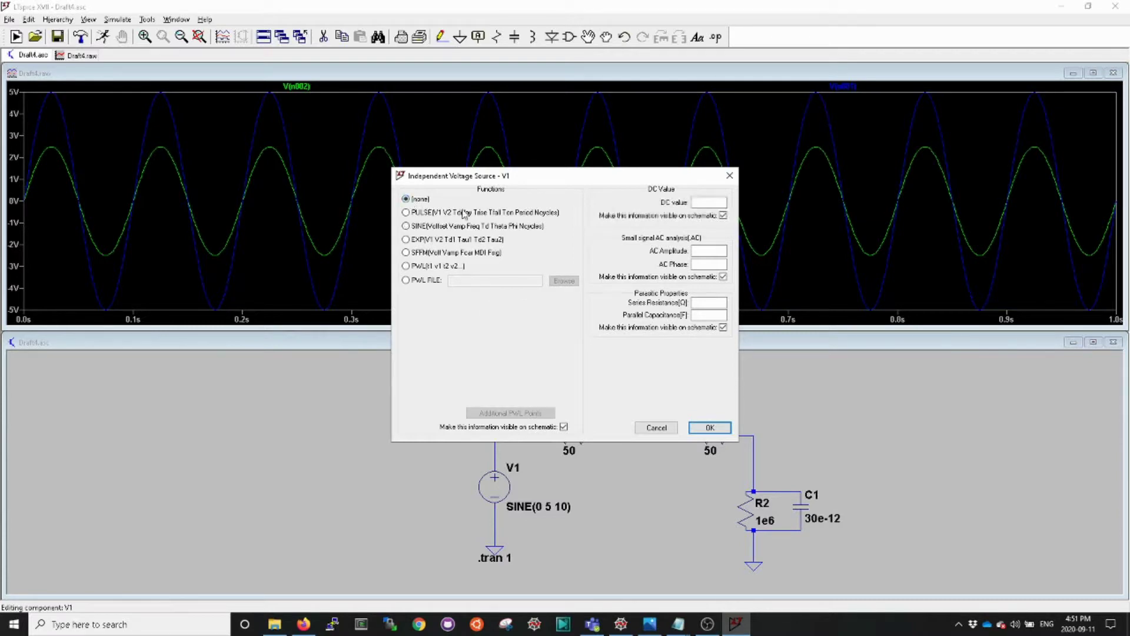
pyautogui.click(709, 251)
pyautogui.click(710, 427)
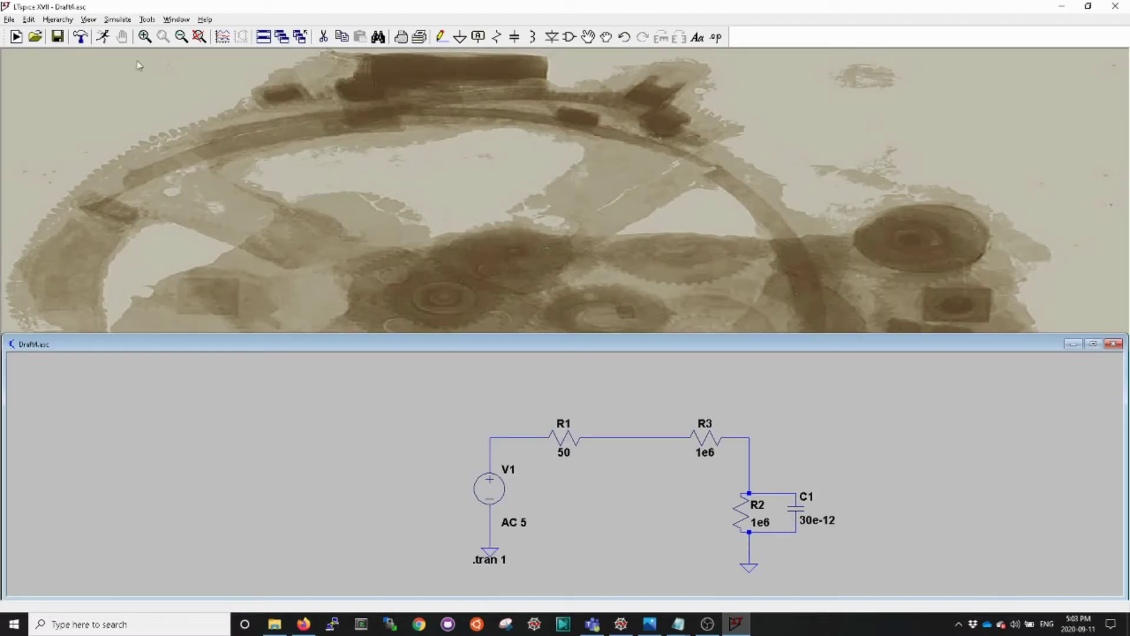
# Switch the simulation command to an AC analysis with an octave sweep and 1 point per octave.
pyautogui.click(116, 19)
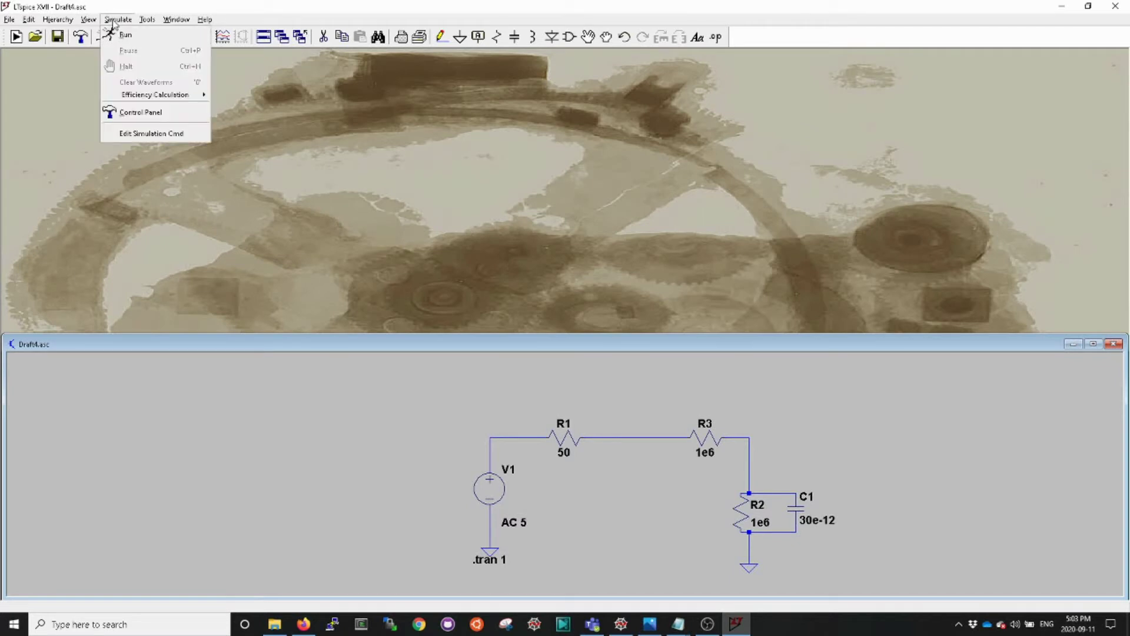
pyautogui.click(154, 136)
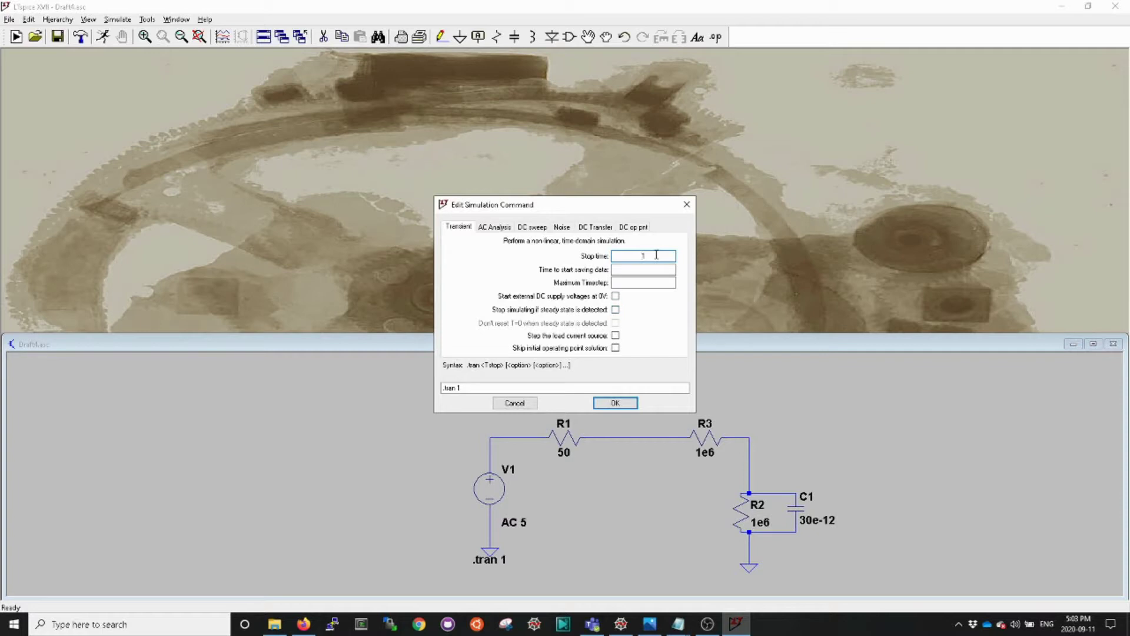
pyautogui.moveTo(657, 255); pyautogui.dragTo(619, 253)
pyautogui.click(505, 234)
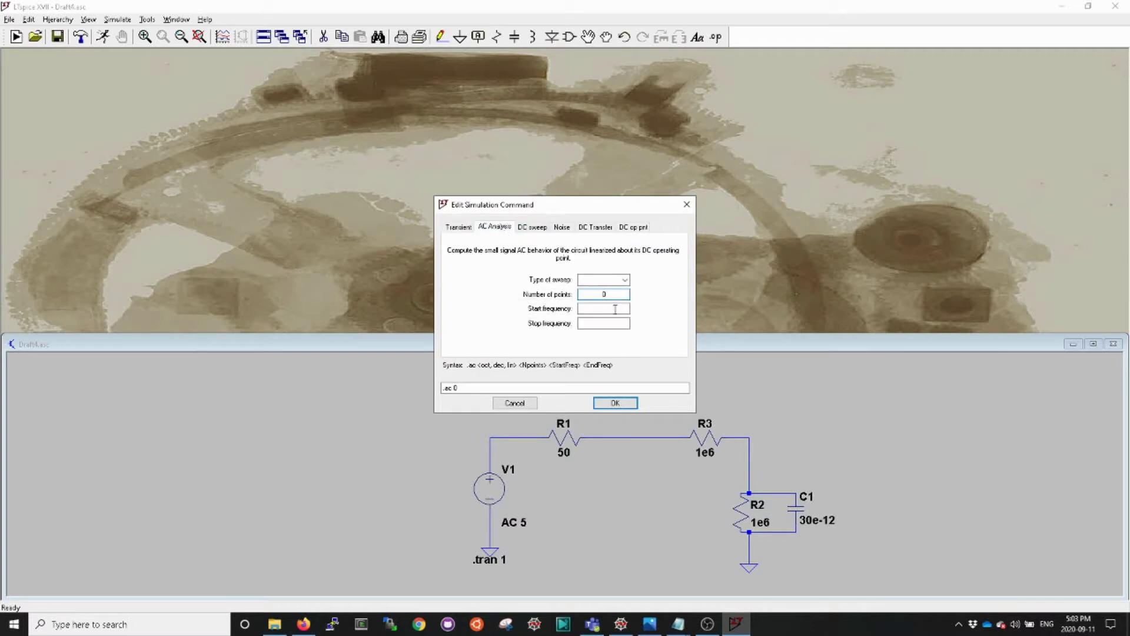
pyautogui.click(625, 281)
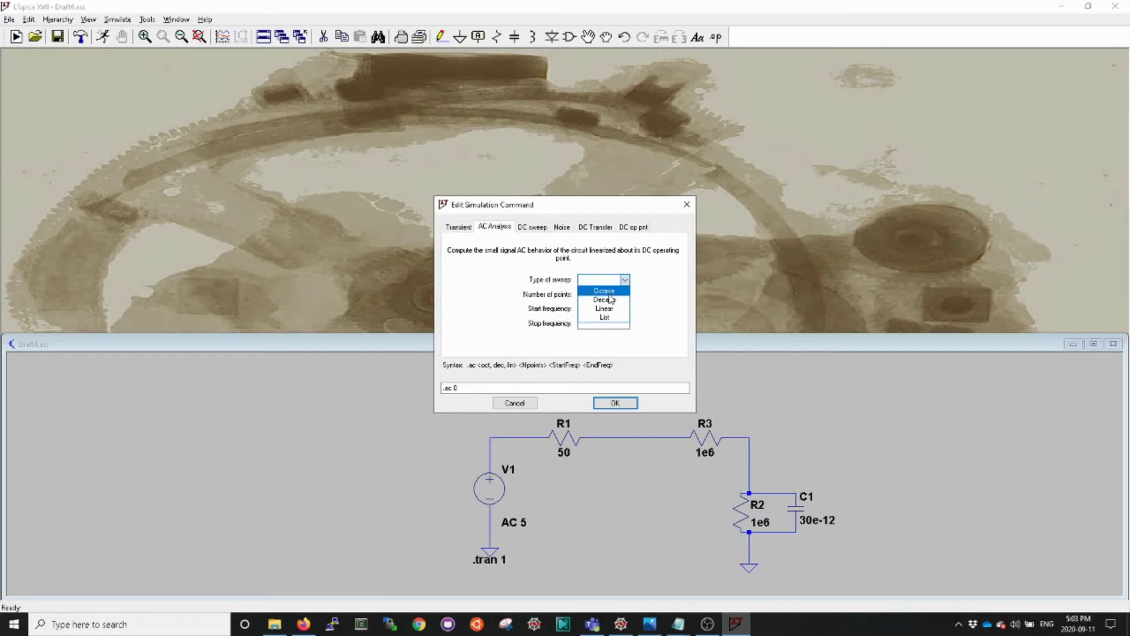
pyautogui.click(608, 291)
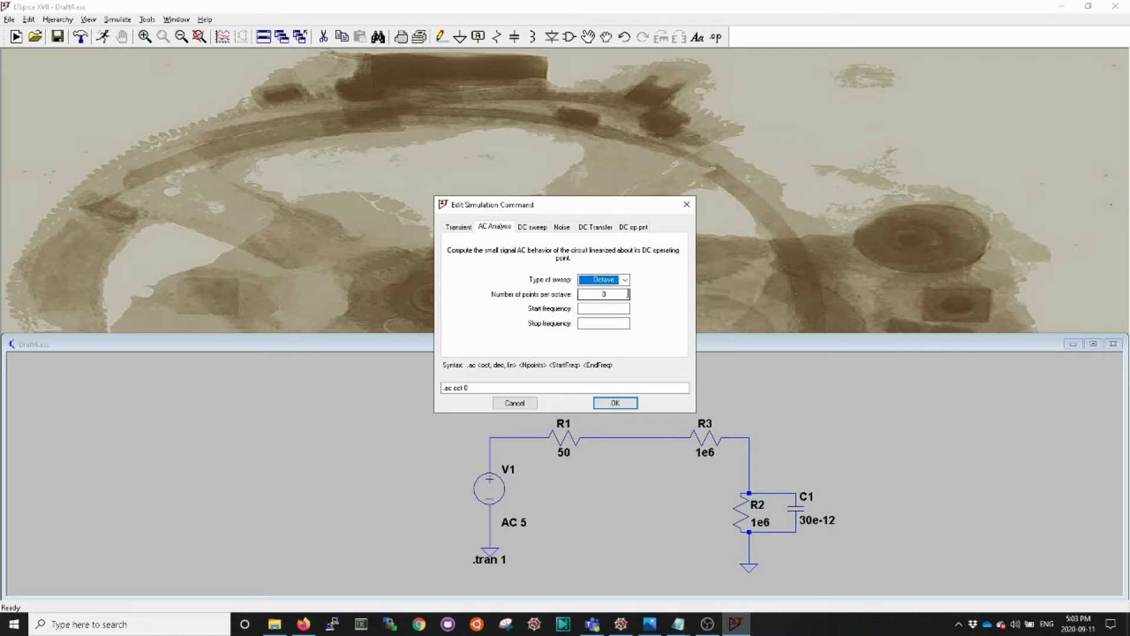
pyautogui.click(628, 294)
pyautogui.press('BackSpace')
pyautogui.write('1')
# Set the sweep's start frequency to 1 and stop frequency to 1e7, and place the AC directive just below the .tran 1 text.
pyautogui.click(624, 306)
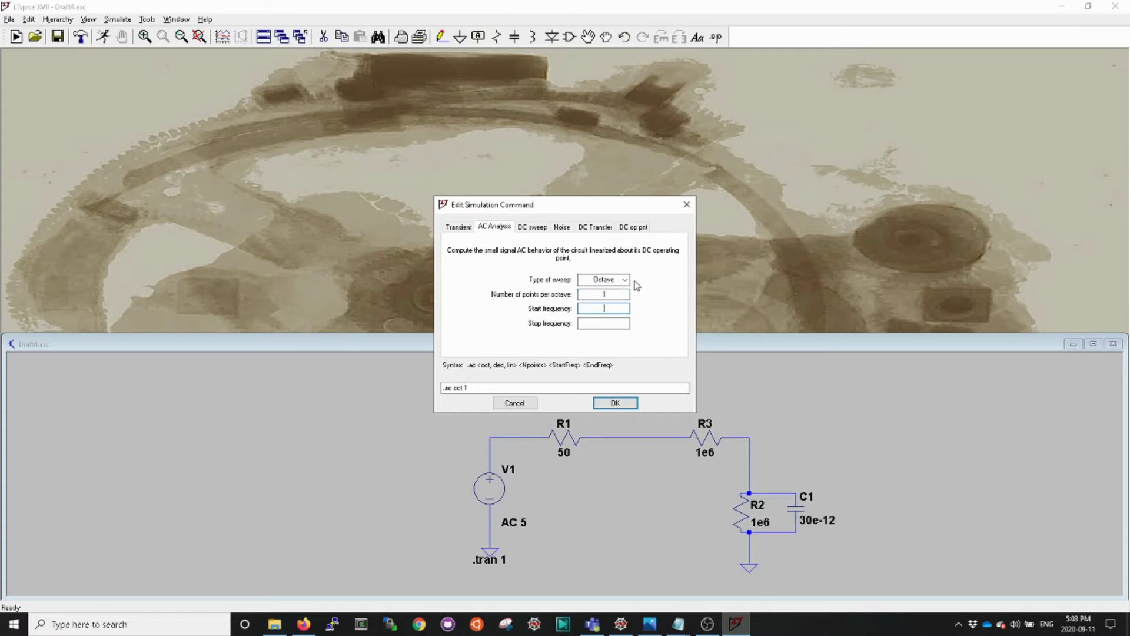
pyautogui.write('1')
pyautogui.click(604, 323)
pyautogui.write('1e8')
pyautogui.press('BackSpace')
pyautogui.write('7')
pyautogui.click(623, 409)
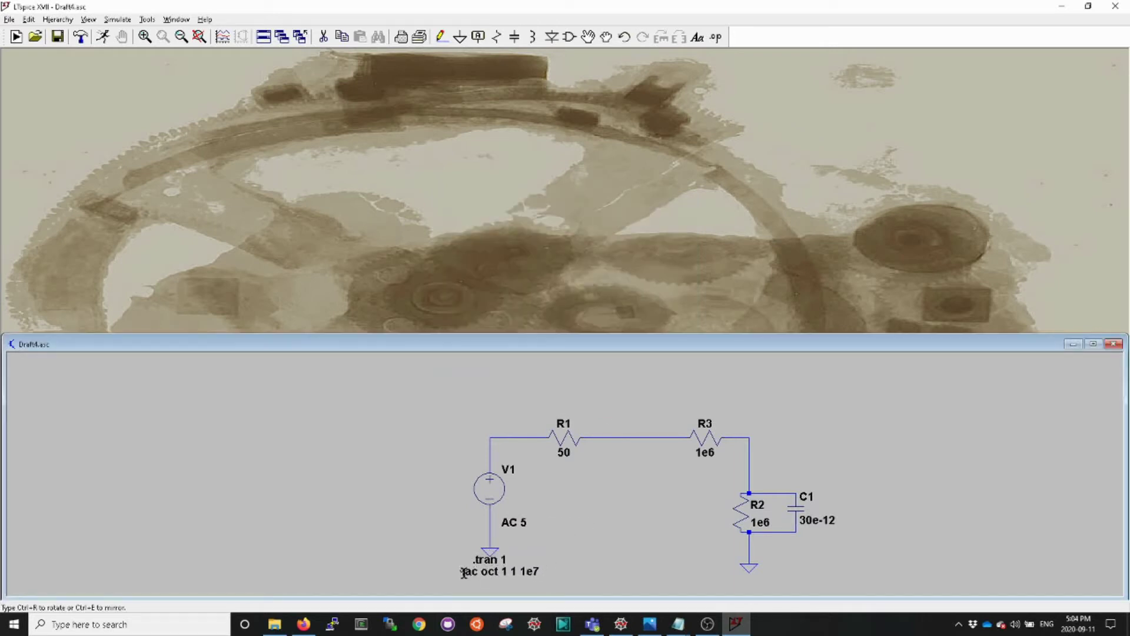
pyautogui.click(501, 573)
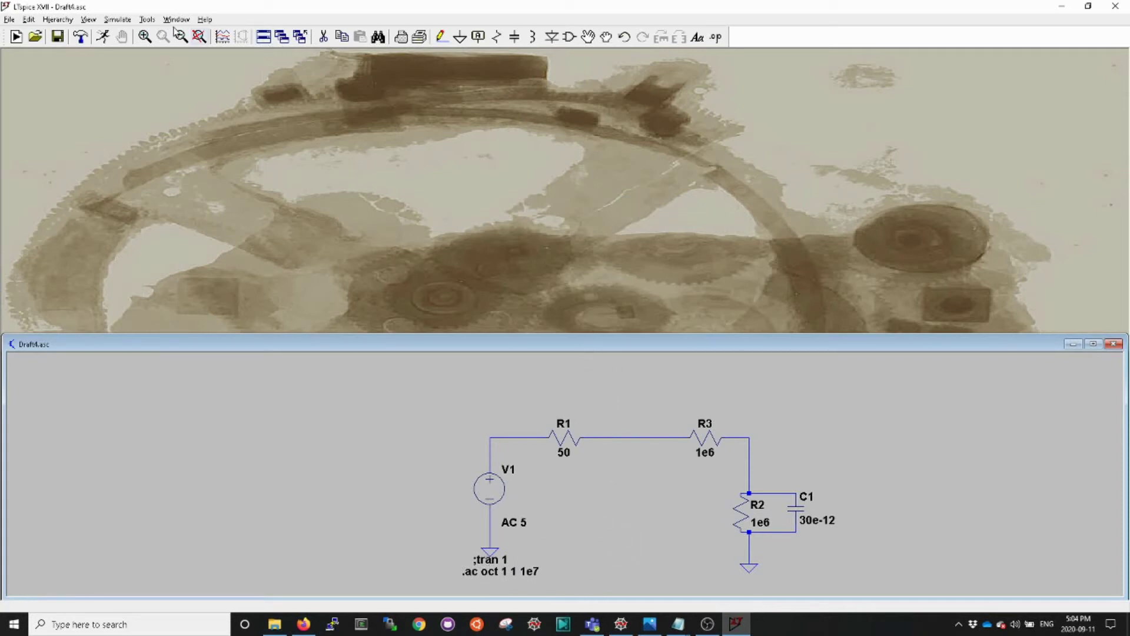
# Run the AC simulation and plot the voltage on the wire between R3 and the R2–C1 network.
pyautogui.click(109, 36)
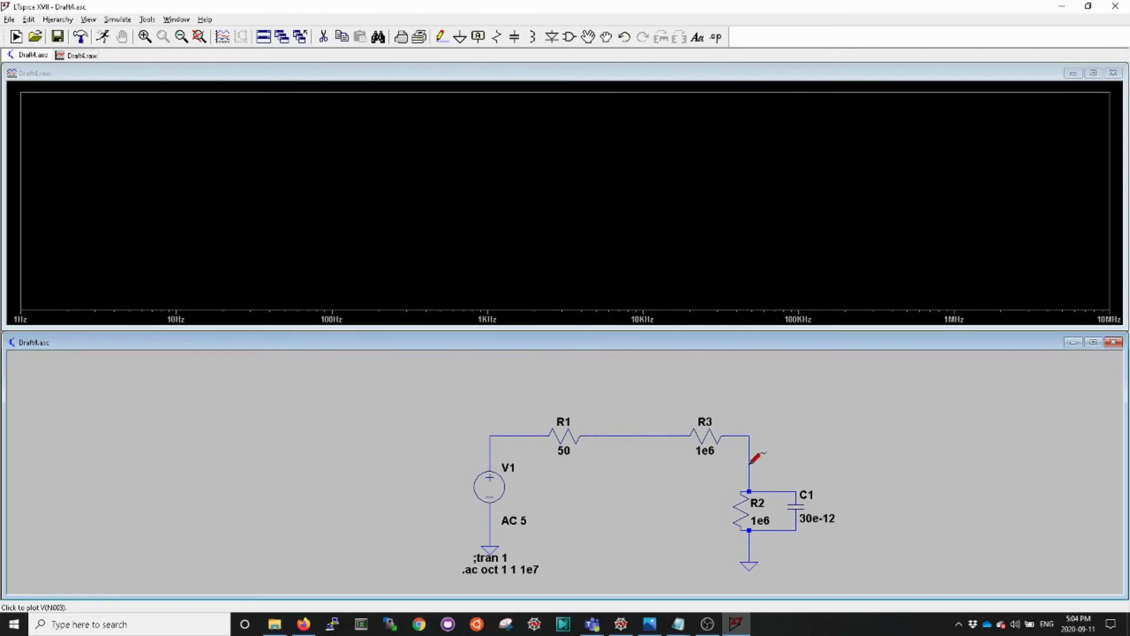
pyautogui.click(750, 464)
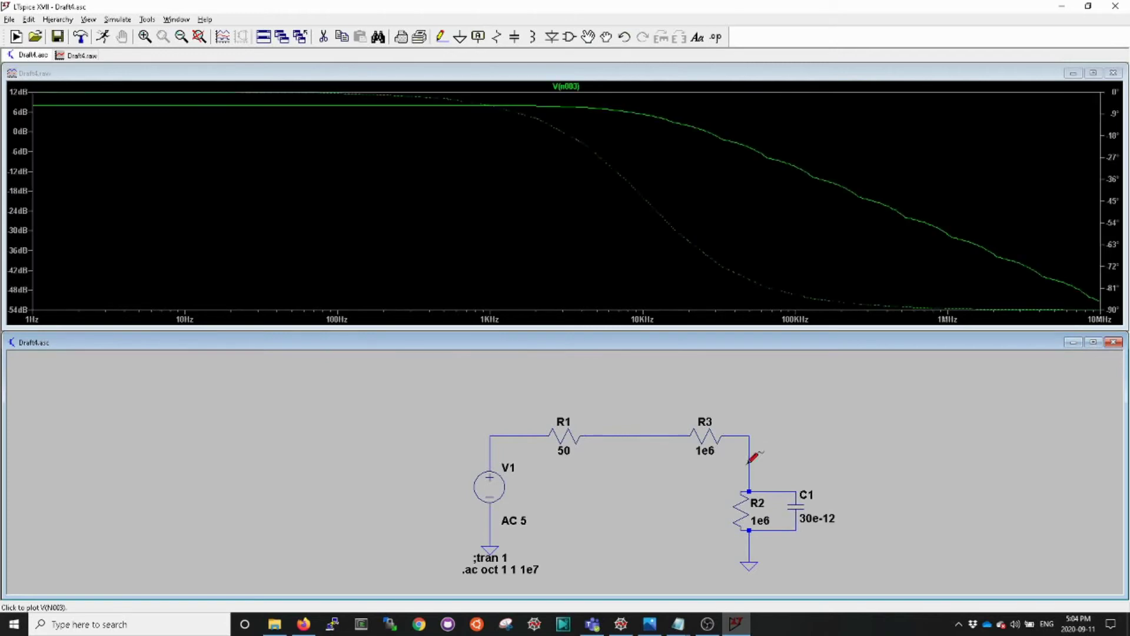